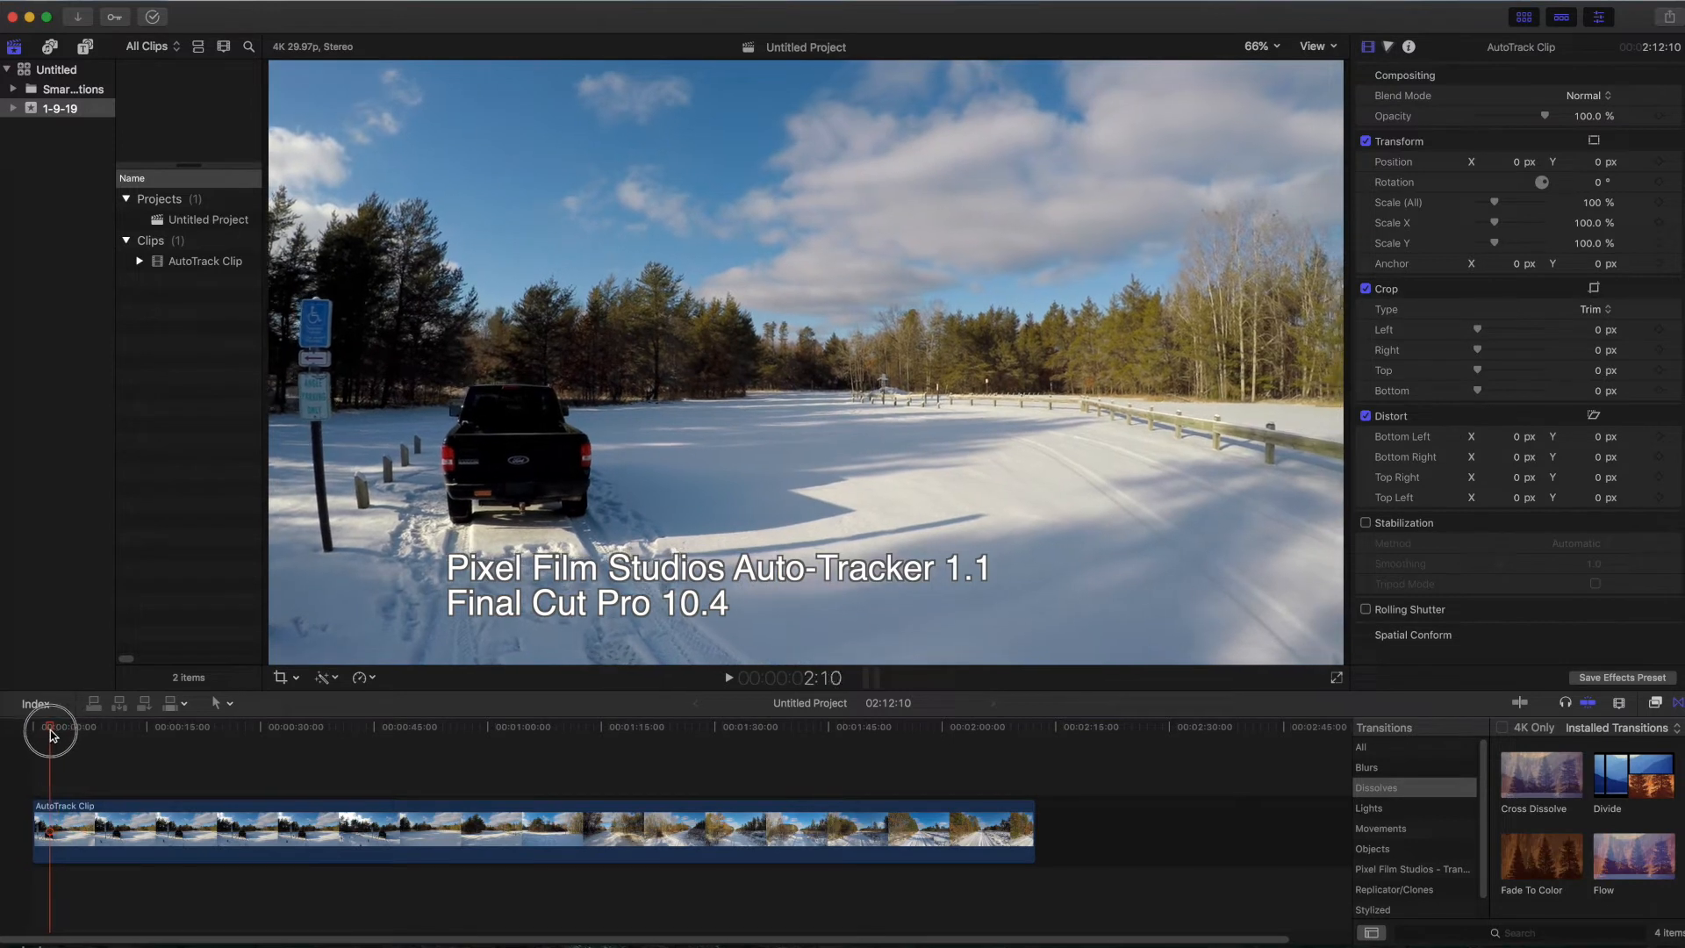
# Add the 4K UHD - Text auto-tracker title above the AutoTrack clip at 4:04 and extend its duration to 12:08
pyautogui.moveTo(60, 735); pyautogui.dragTo(67, 736)
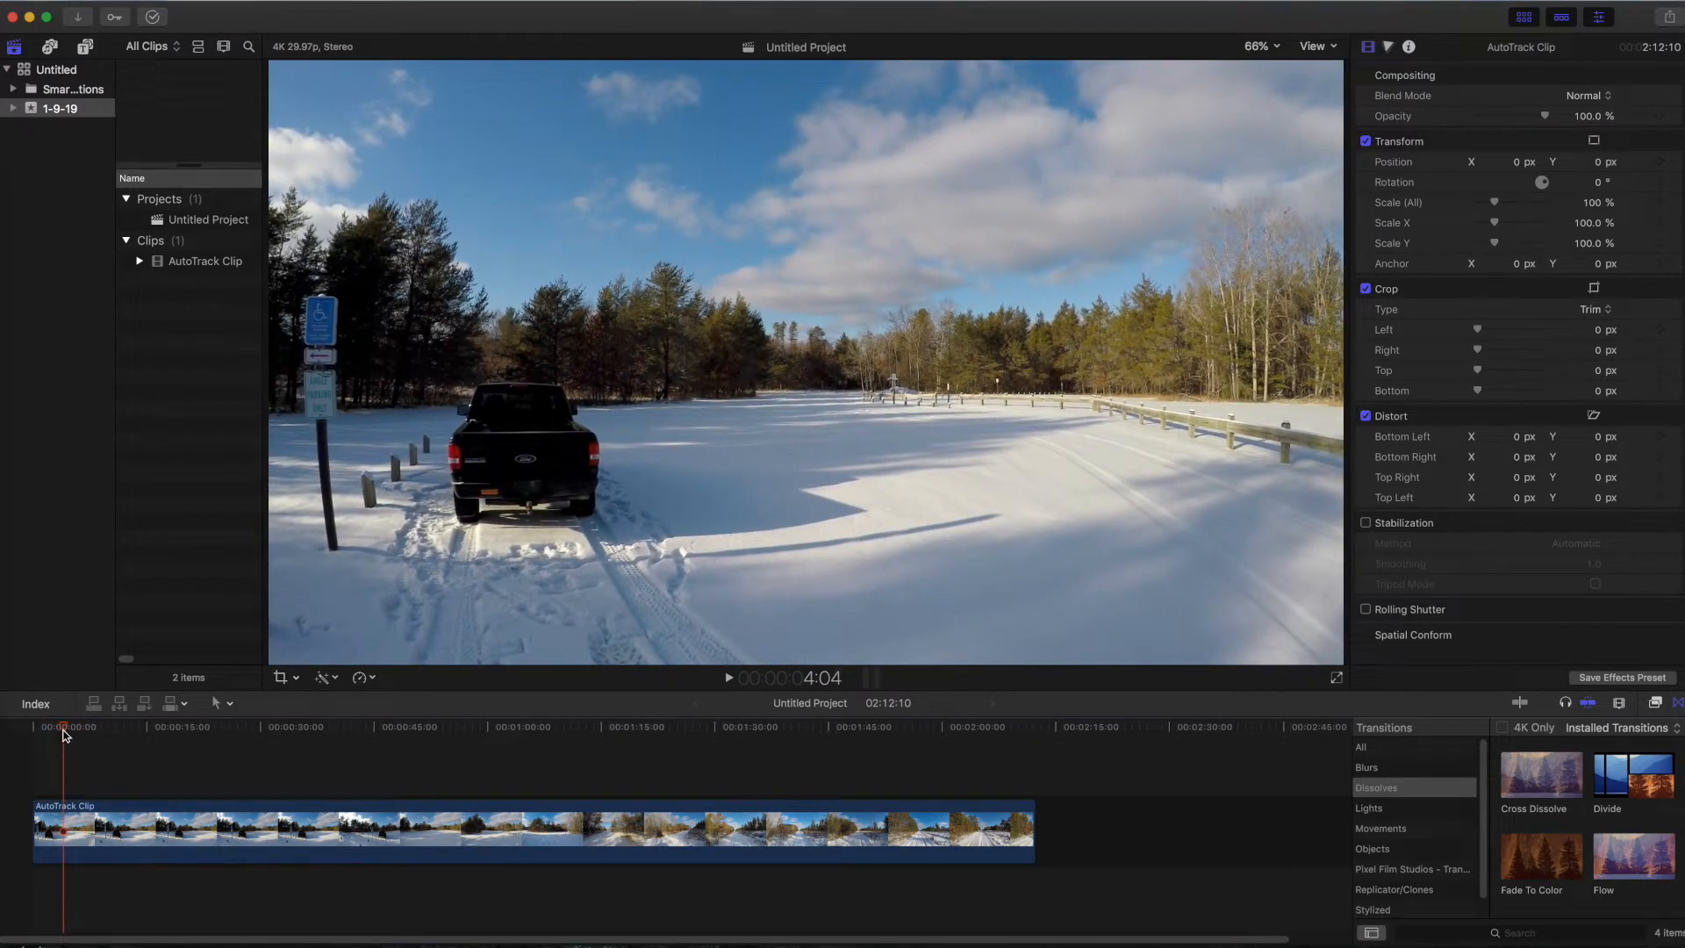
pyautogui.click(86, 49)
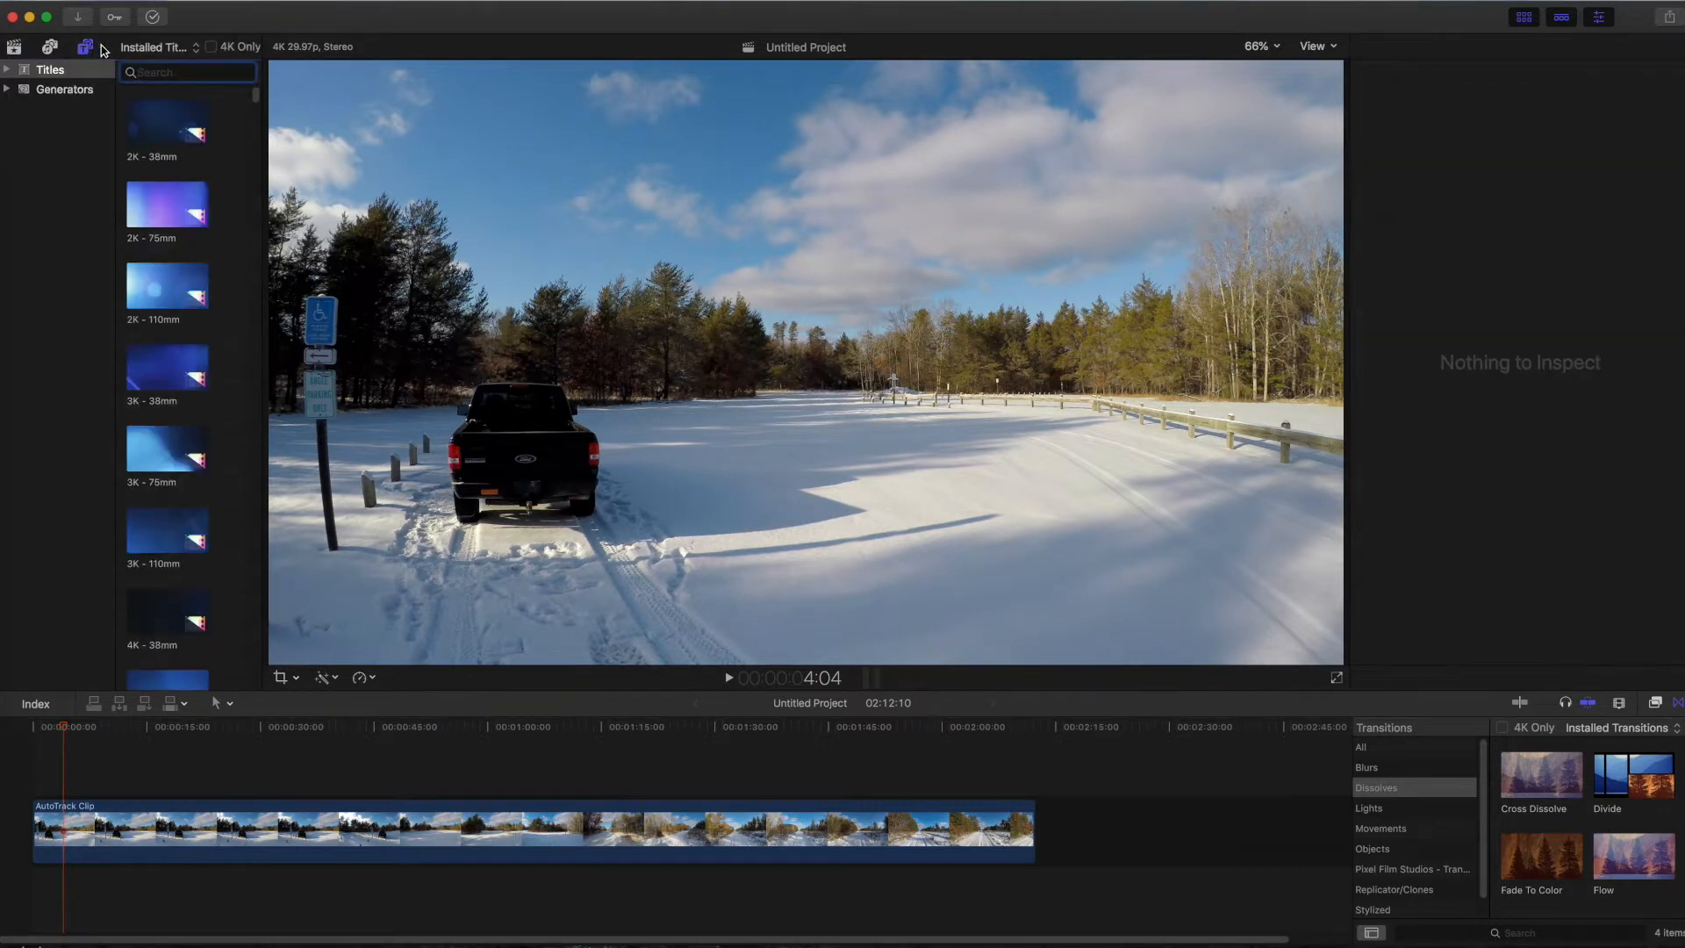
pyautogui.moveTo(254, 98); pyautogui.dragTo(253, 466)
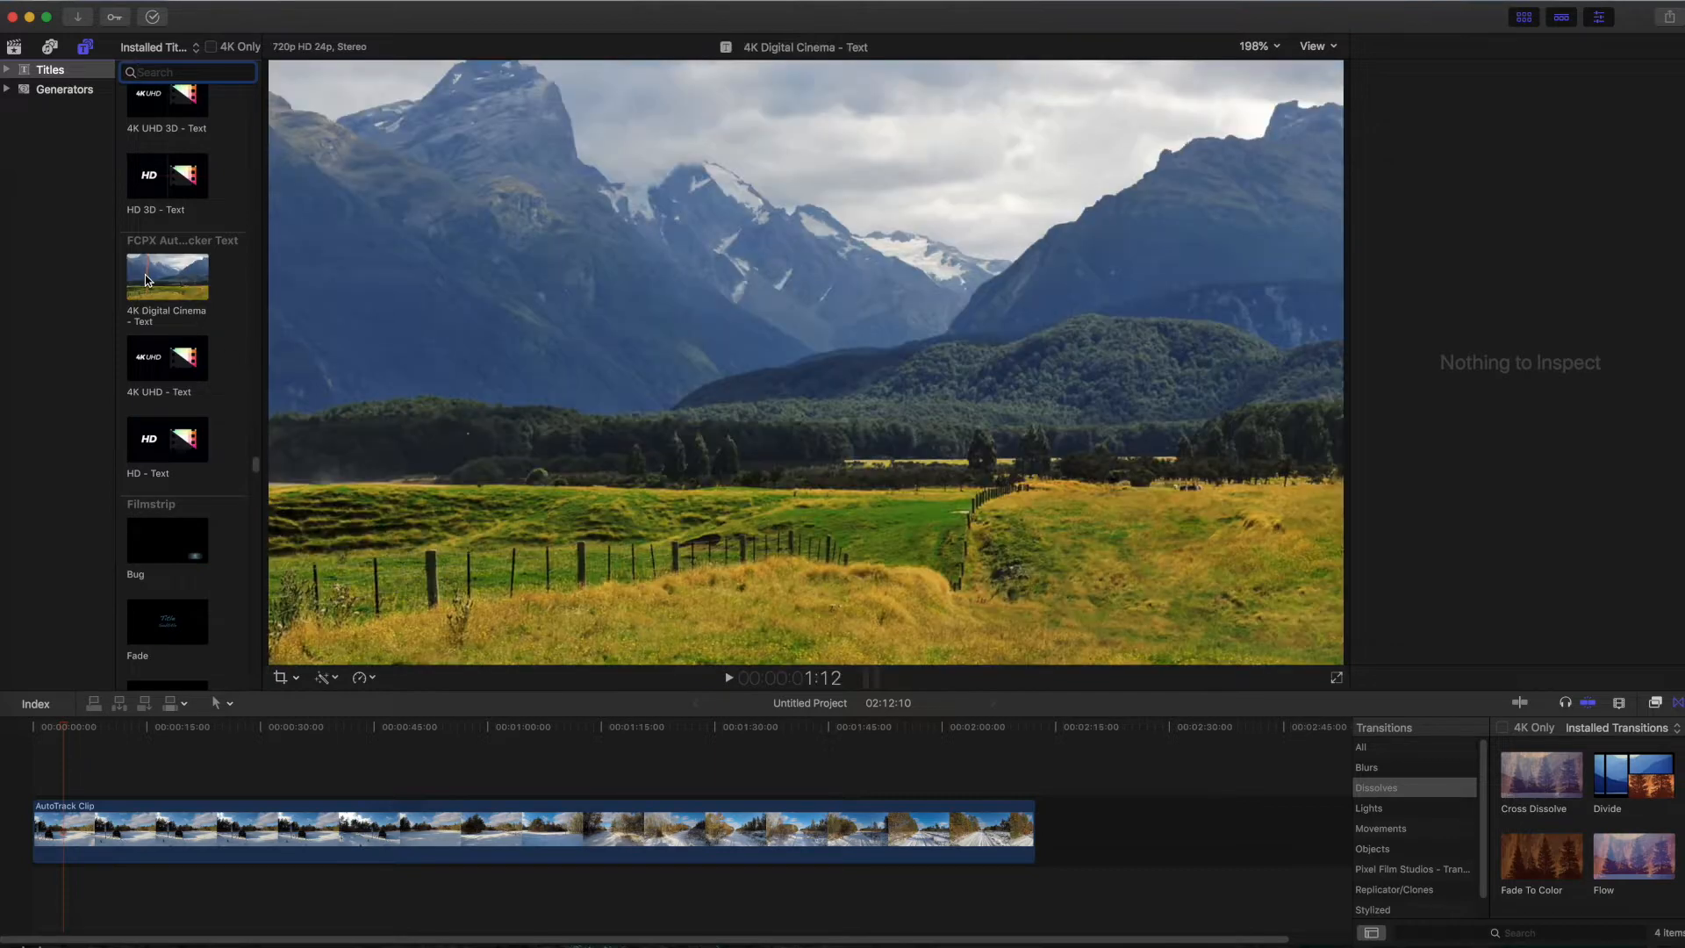
pyautogui.click(167, 362)
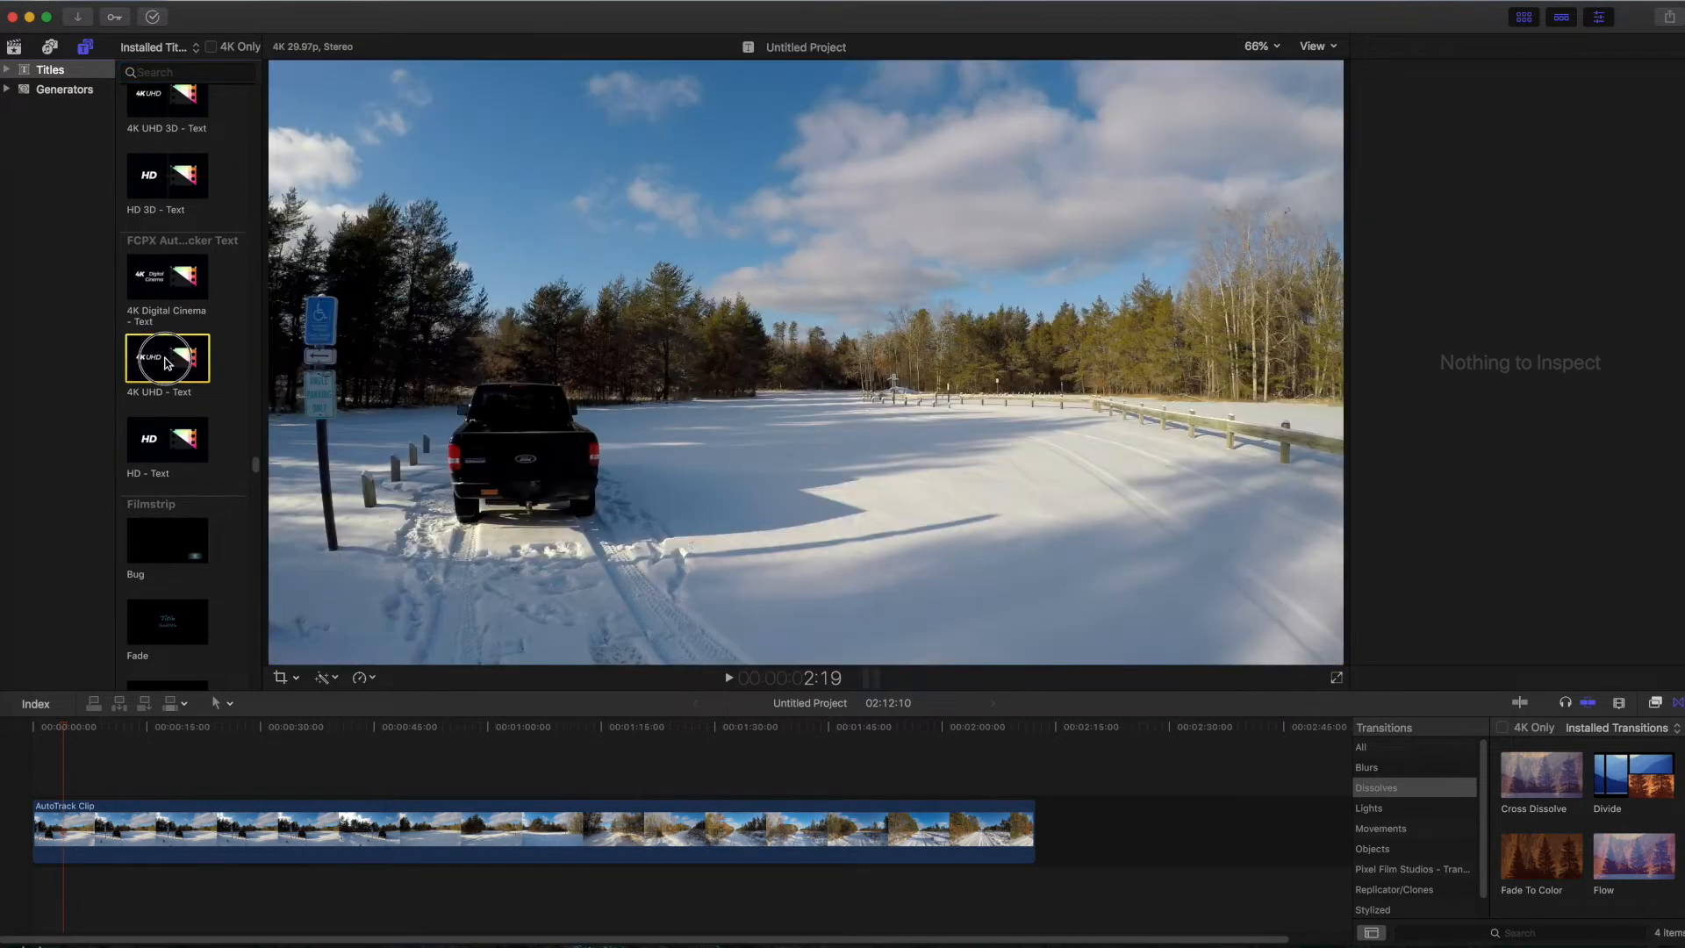
pyautogui.moveTo(167, 362); pyautogui.dragTo(70, 778)
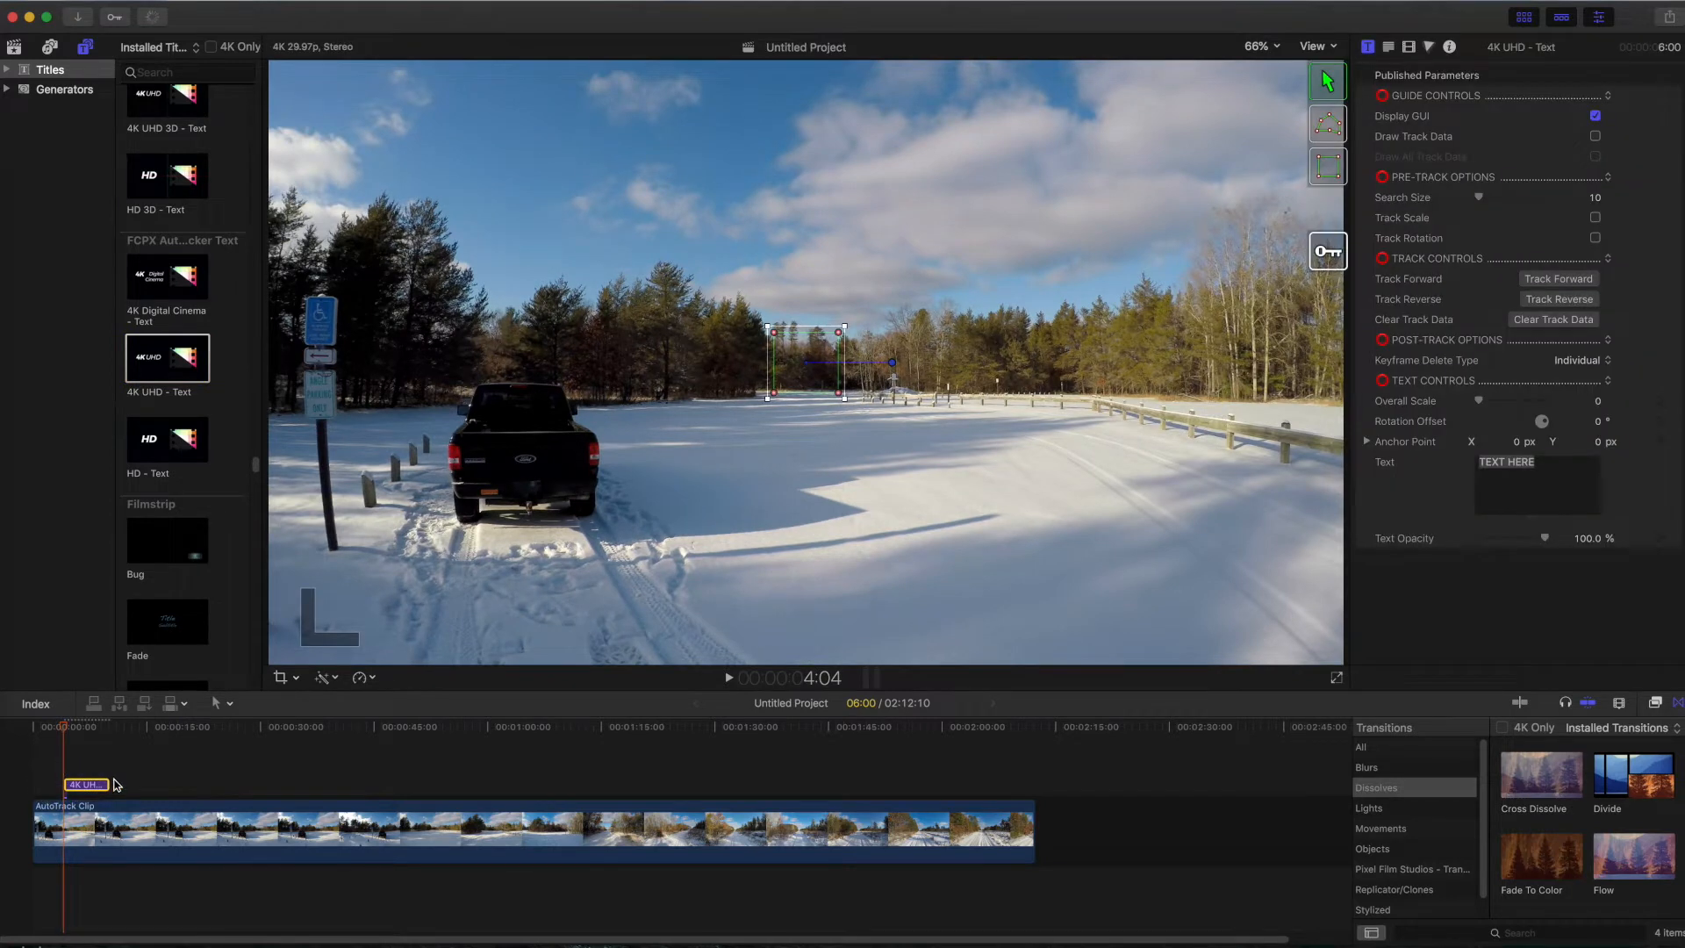
pyautogui.moveTo(111, 785); pyautogui.dragTo(156, 779)
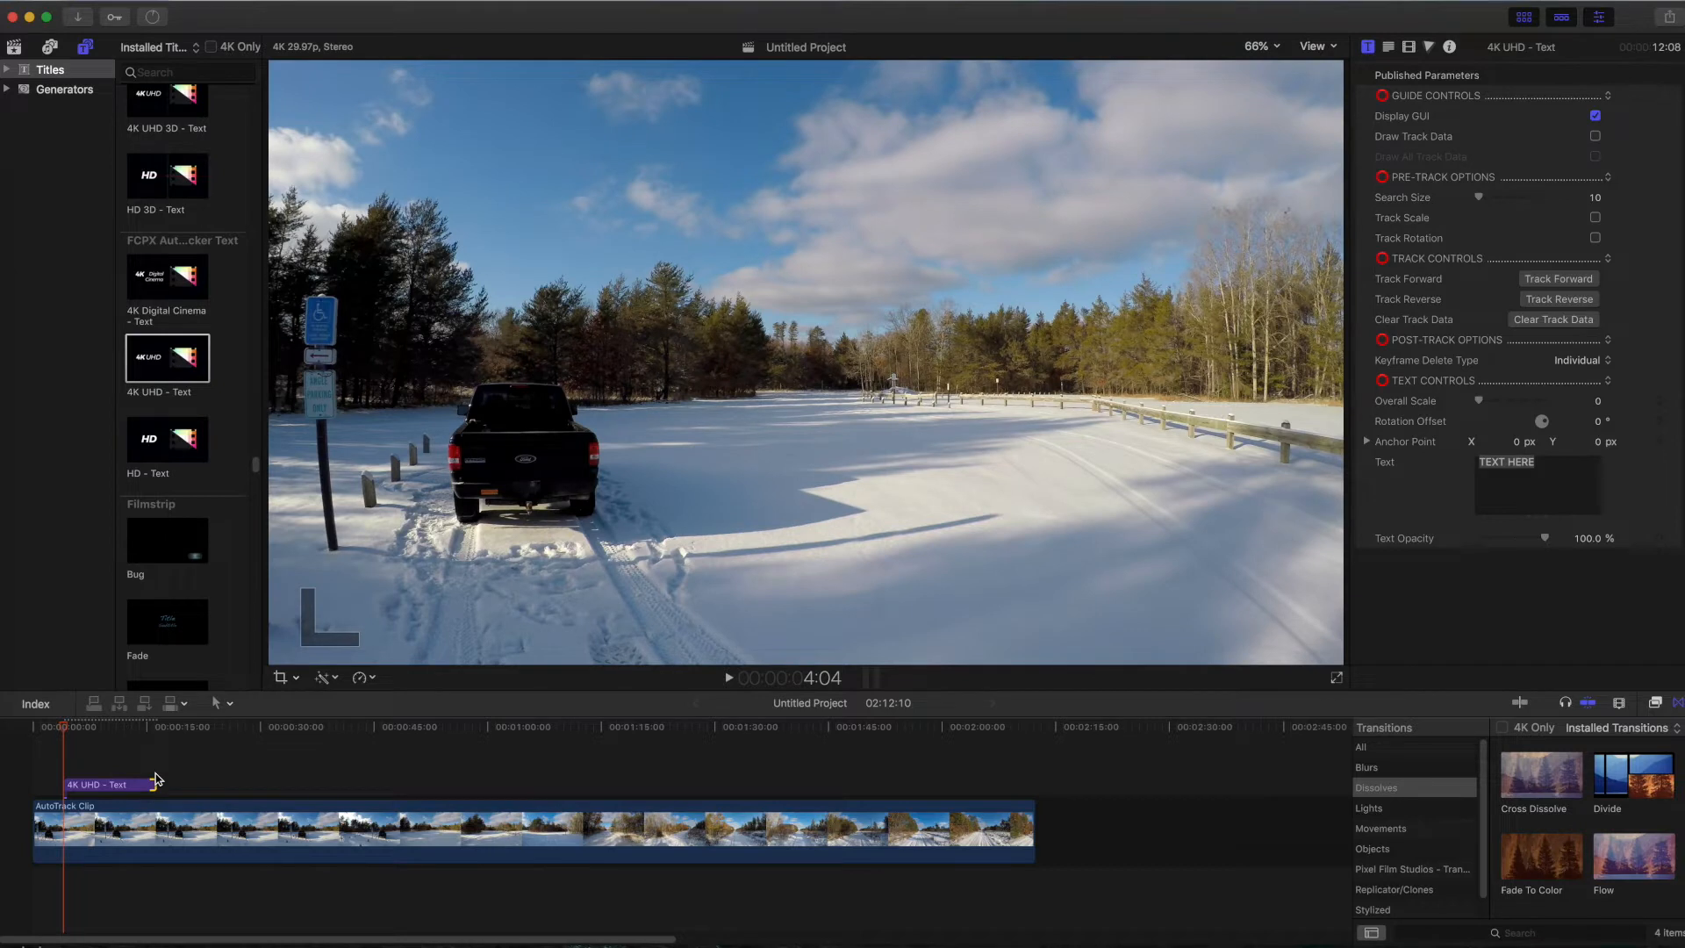
# Move the title's tracking box onto the truck's right tail light and shrink it to fit around the light
pyautogui.click(129, 788)
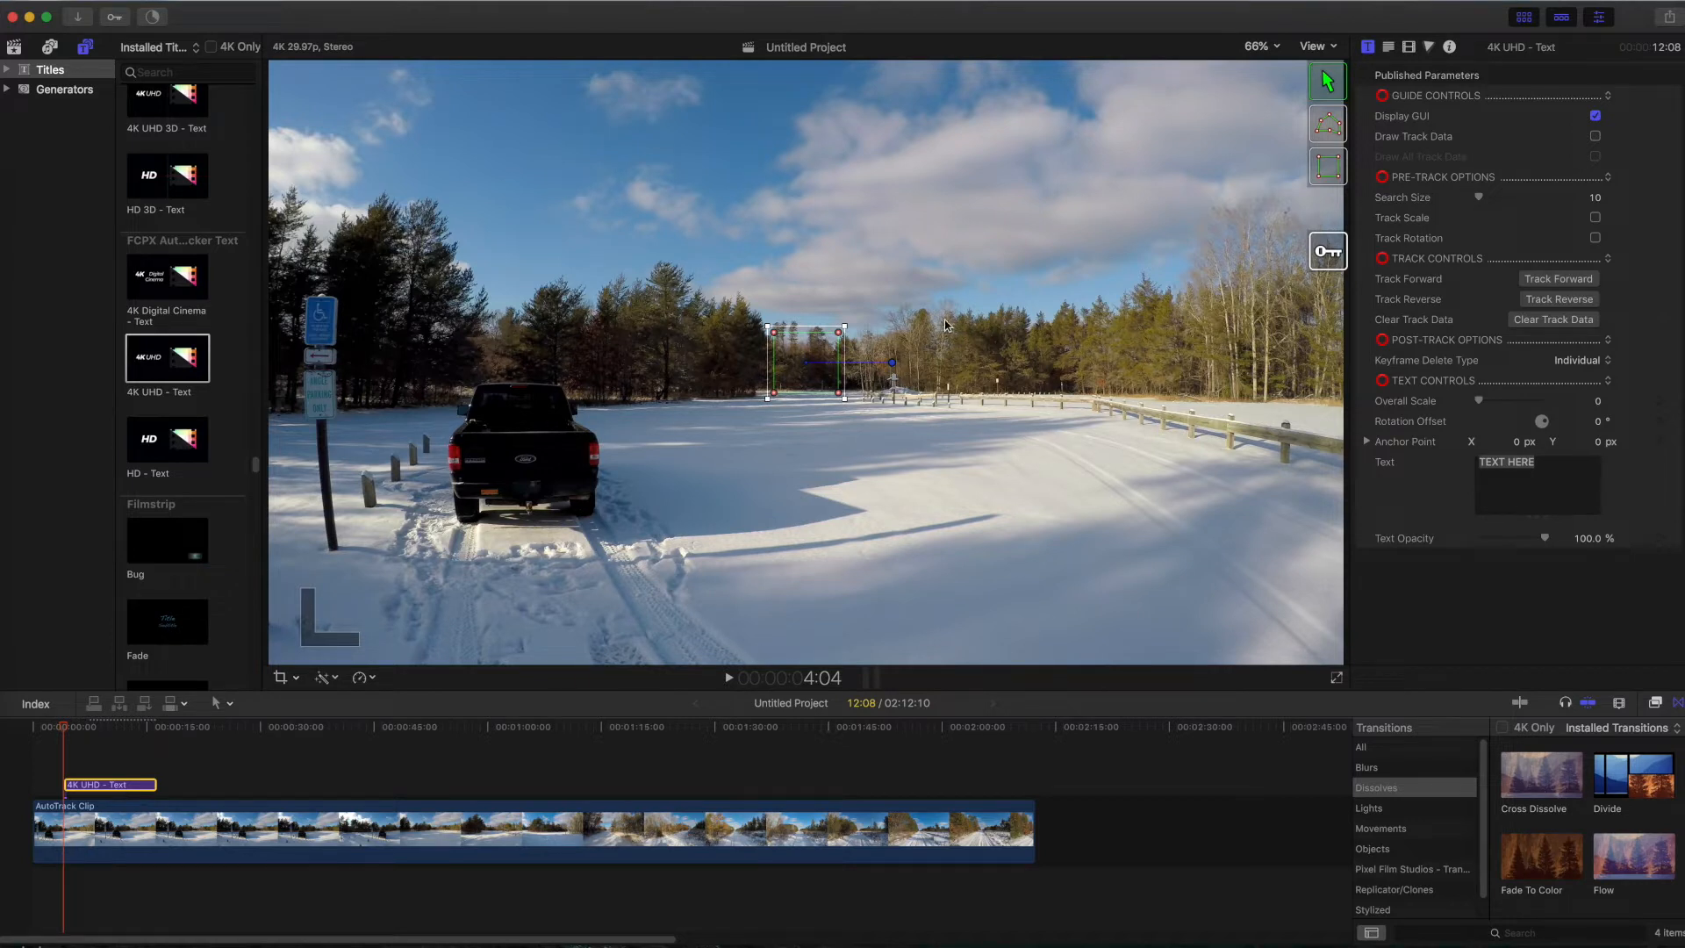
pyautogui.moveTo(825, 361); pyautogui.dragTo(584, 469)
pyautogui.moveTo(626, 488)
pyautogui.mouseDown()
pyautogui.moveTo(605, 437)
pyautogui.moveTo(585, 438)
pyautogui.moveTo(585, 470)
pyautogui.moveTo(604, 469)
pyautogui.mouseUp()
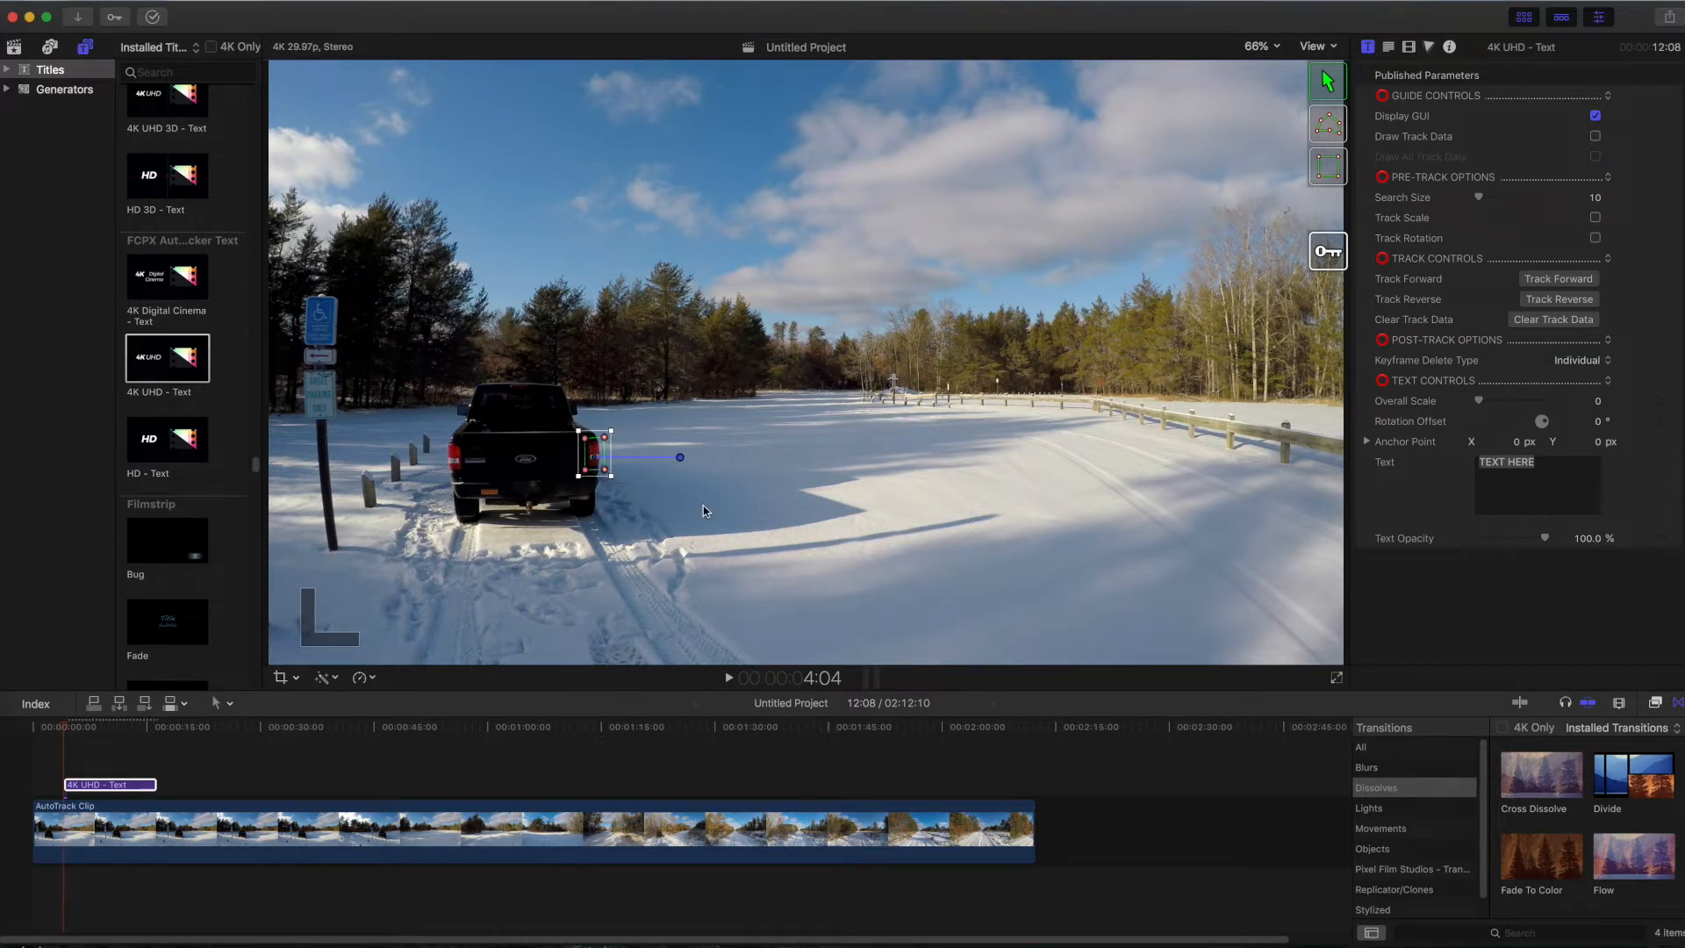
# Turn on track data drawing, set Search Size to 25, and track the tail light forward
pyautogui.click(1596, 138)
pyautogui.moveTo(1481, 198); pyautogui.dragTo(1497, 202)
pyautogui.click(1558, 280)
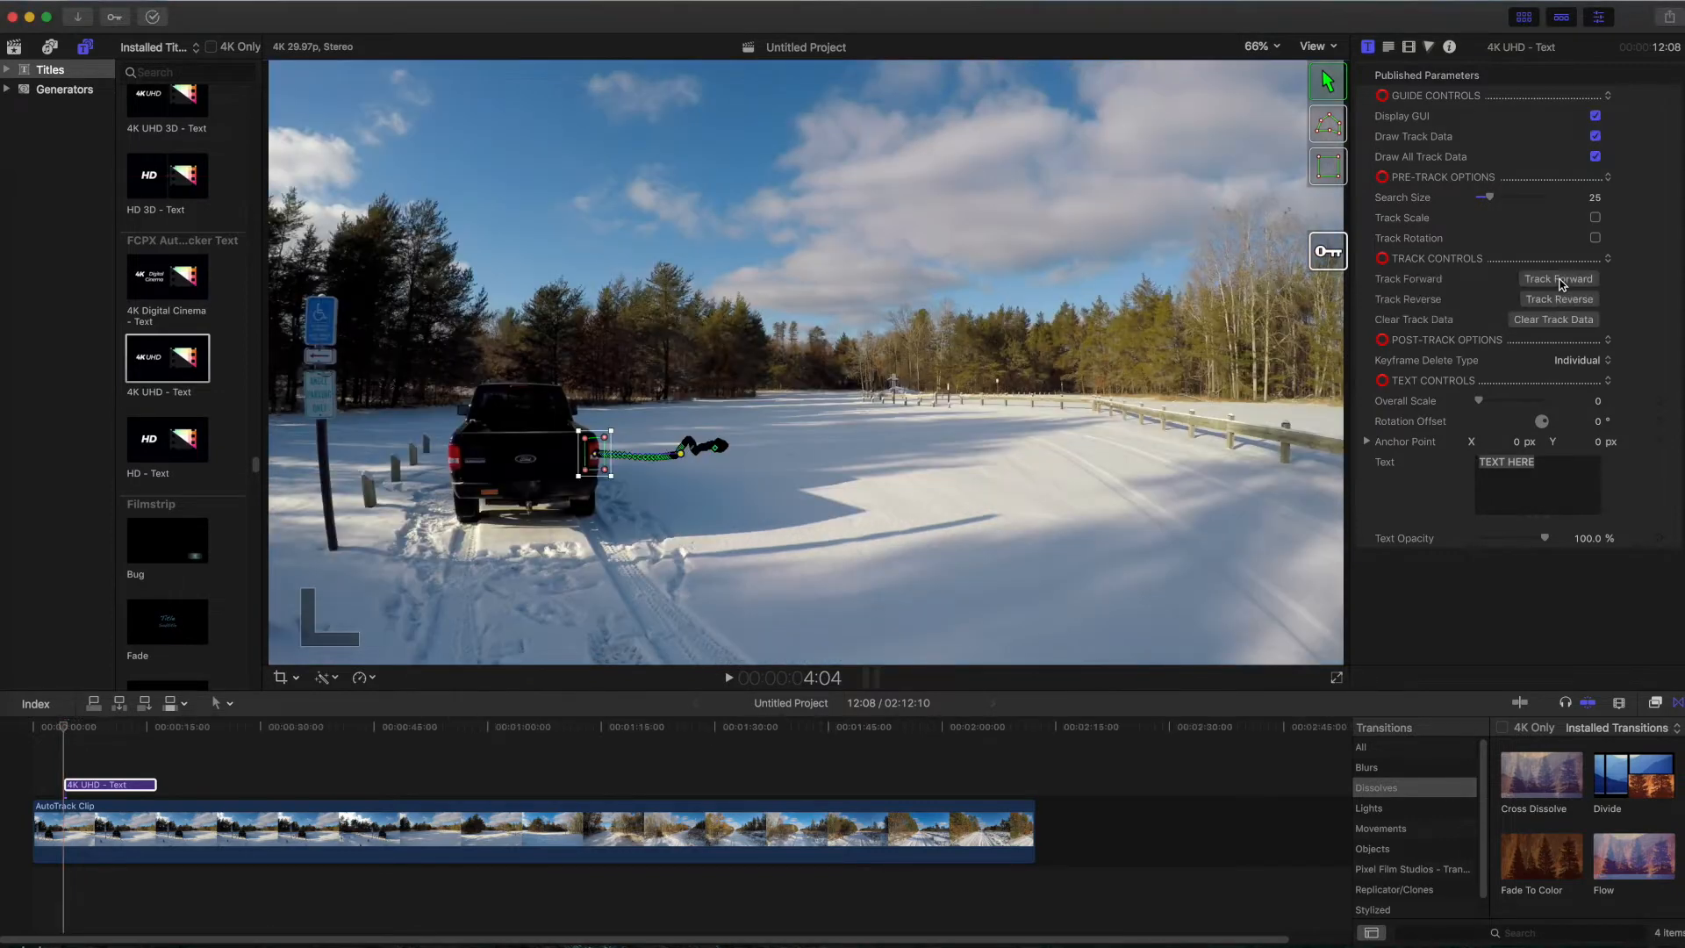
# Scrub the first part of the title with skimming off to review the tracking, and return to 4:04
pyautogui.click(1599, 709)
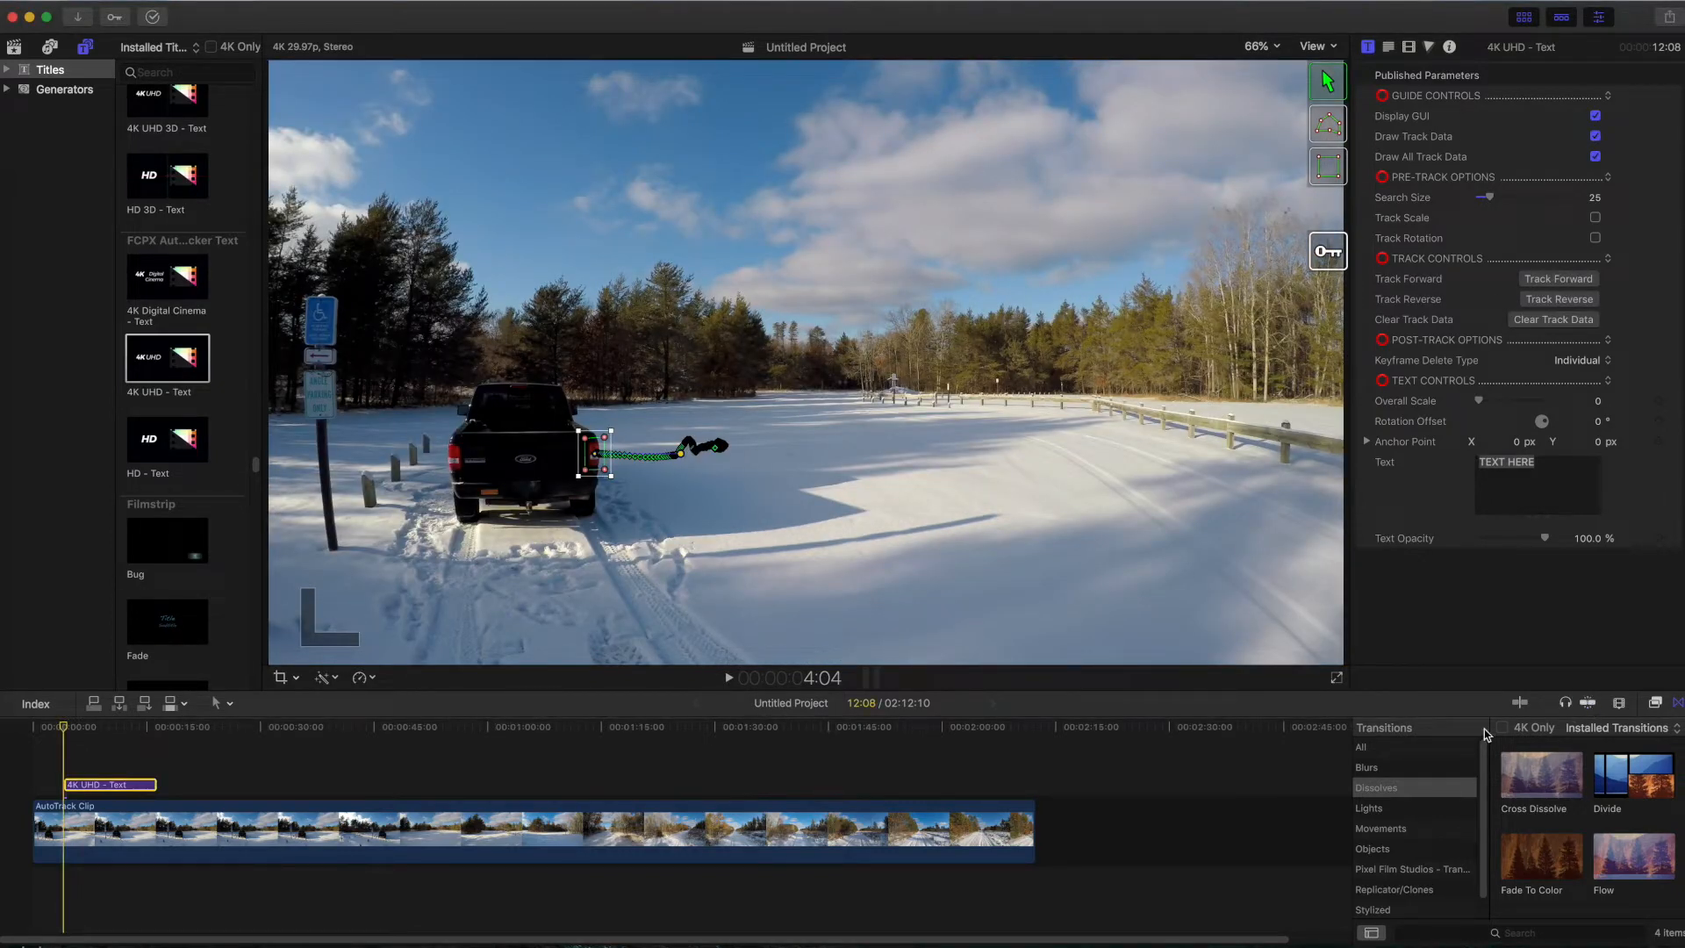
pyautogui.moveTo(64, 728)
pyautogui.mouseDown()
pyautogui.moveTo(159, 732)
pyautogui.moveTo(70, 745)
pyautogui.mouseUp()
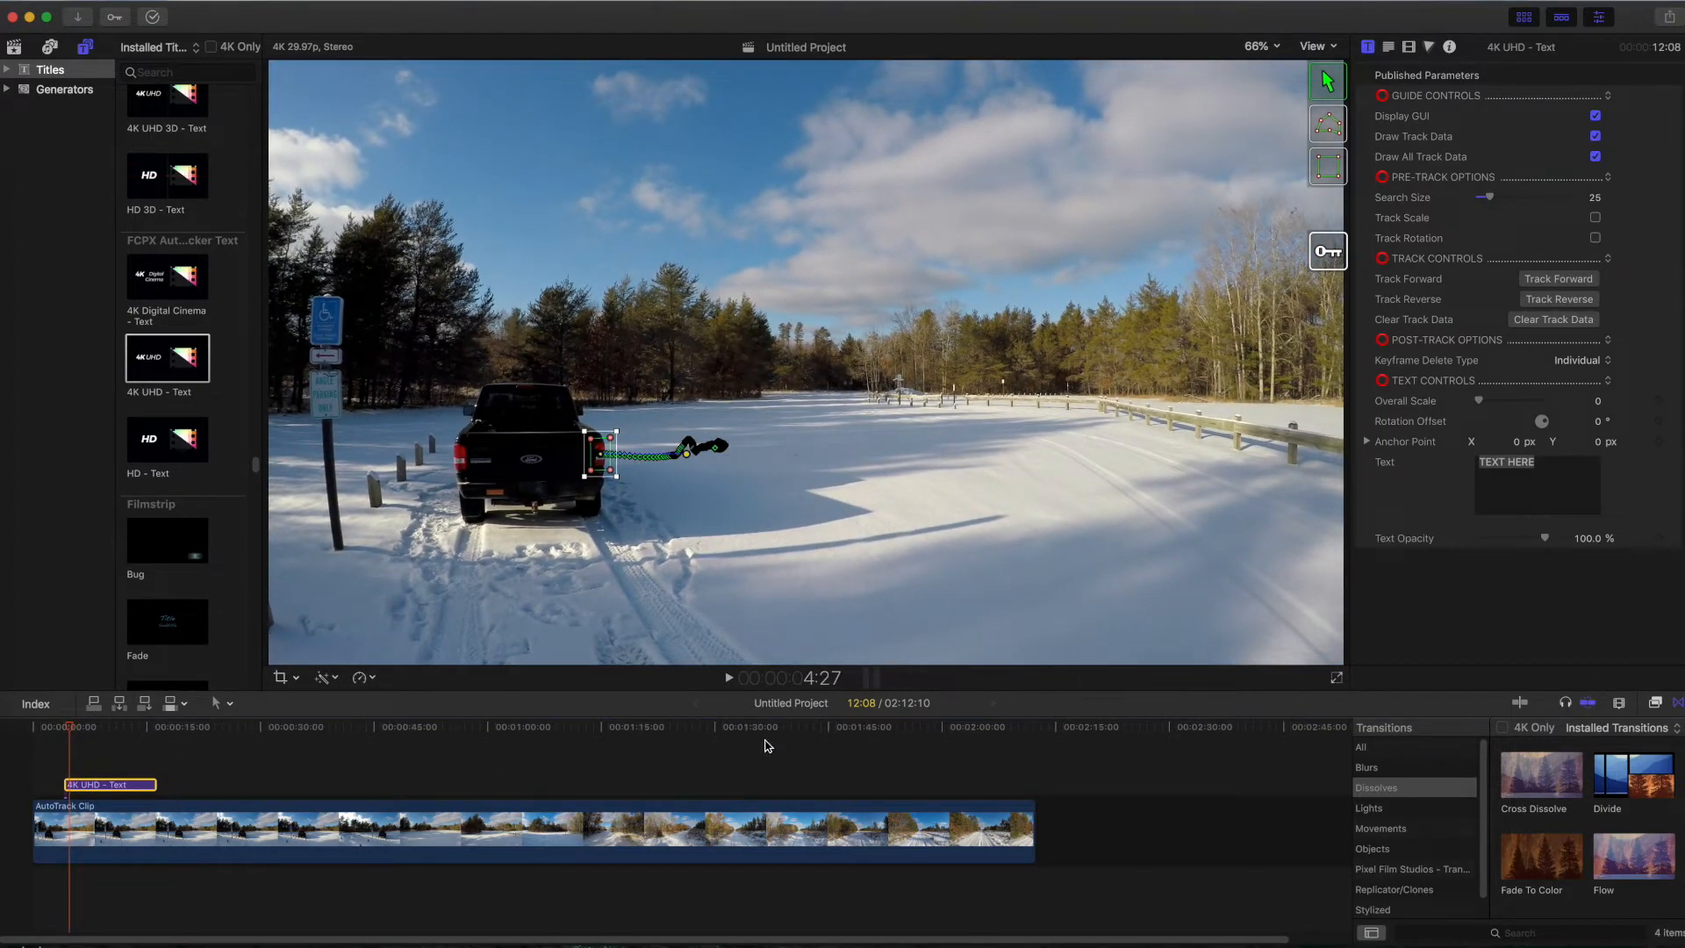
pyautogui.moveTo(73, 727); pyautogui.dragTo(62, 733)
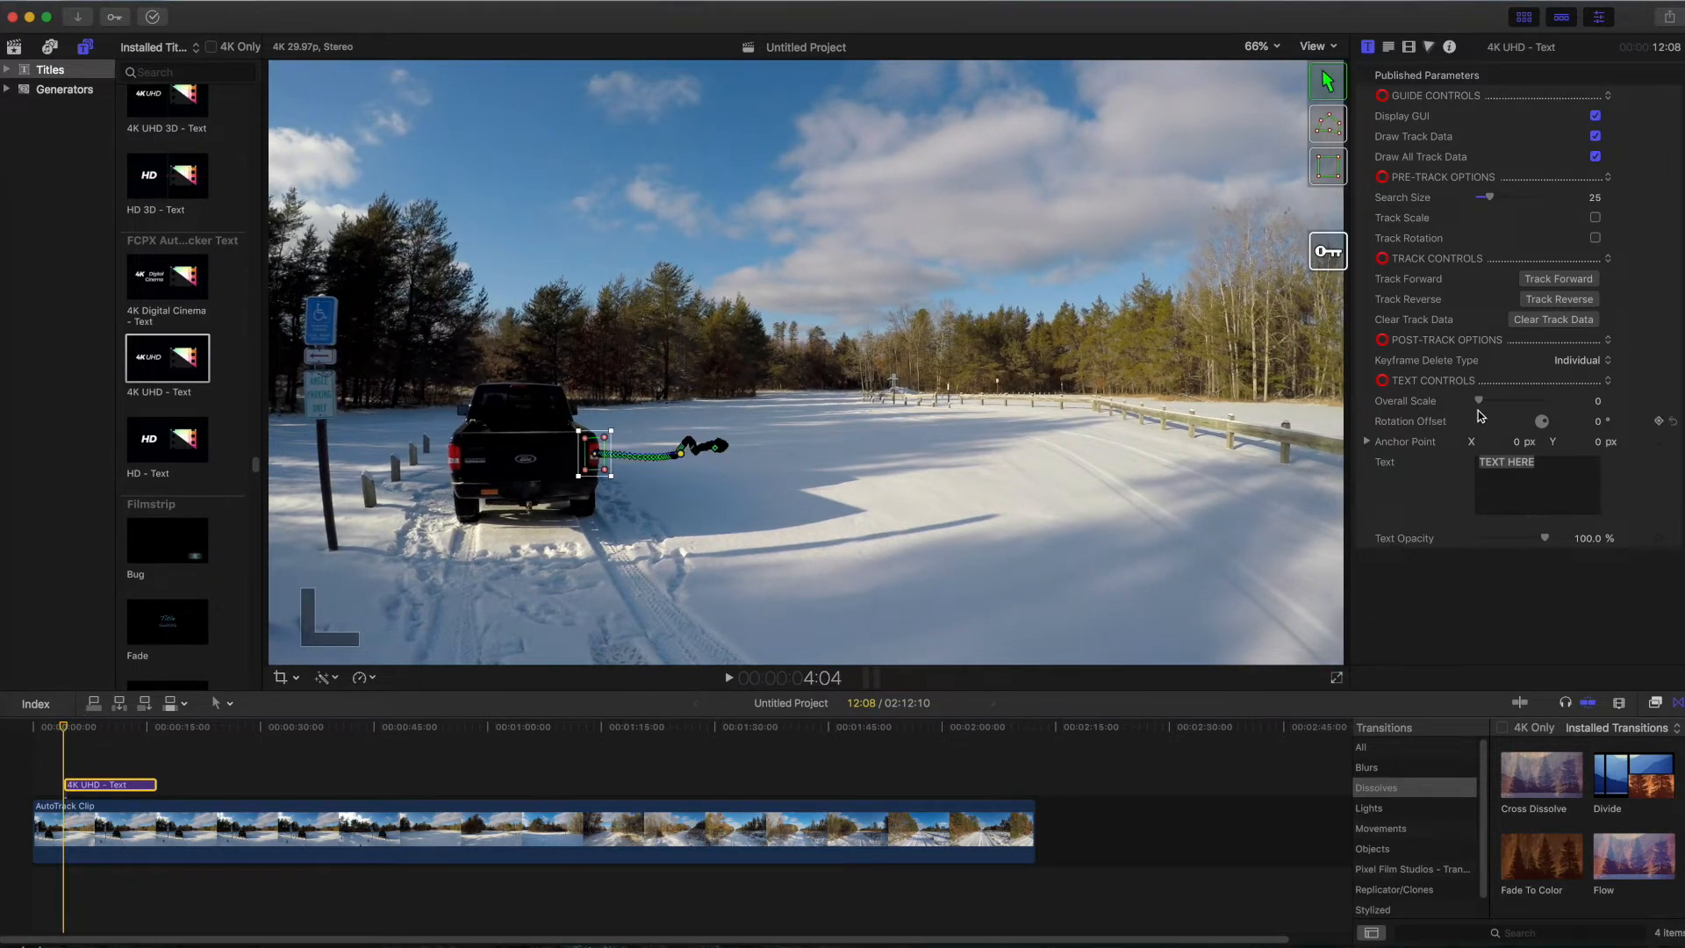
# Set the title's Overall Scale to 25.12 and hide its tracking GUI and track data
pyautogui.moveTo(1481, 403); pyautogui.dragTo(1495, 403)
pyautogui.click(1595, 116)
pyautogui.click(1596, 136)
pyautogui.click(1590, 197)
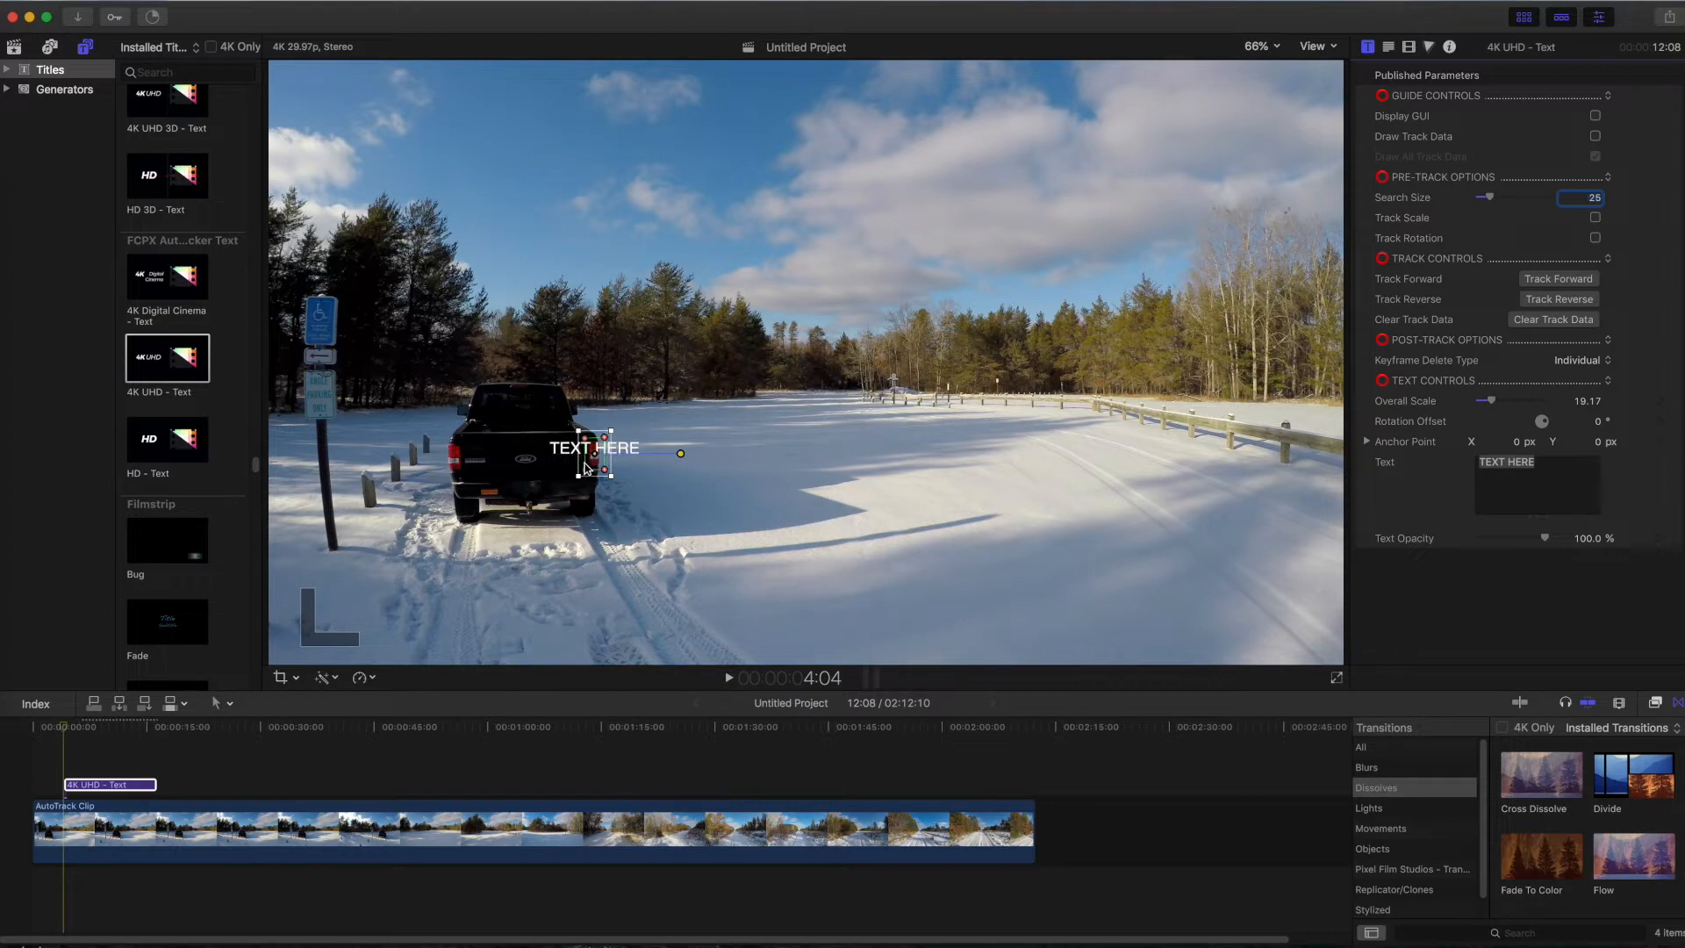
pyautogui.moveTo(1492, 401); pyautogui.dragTo(1498, 404)
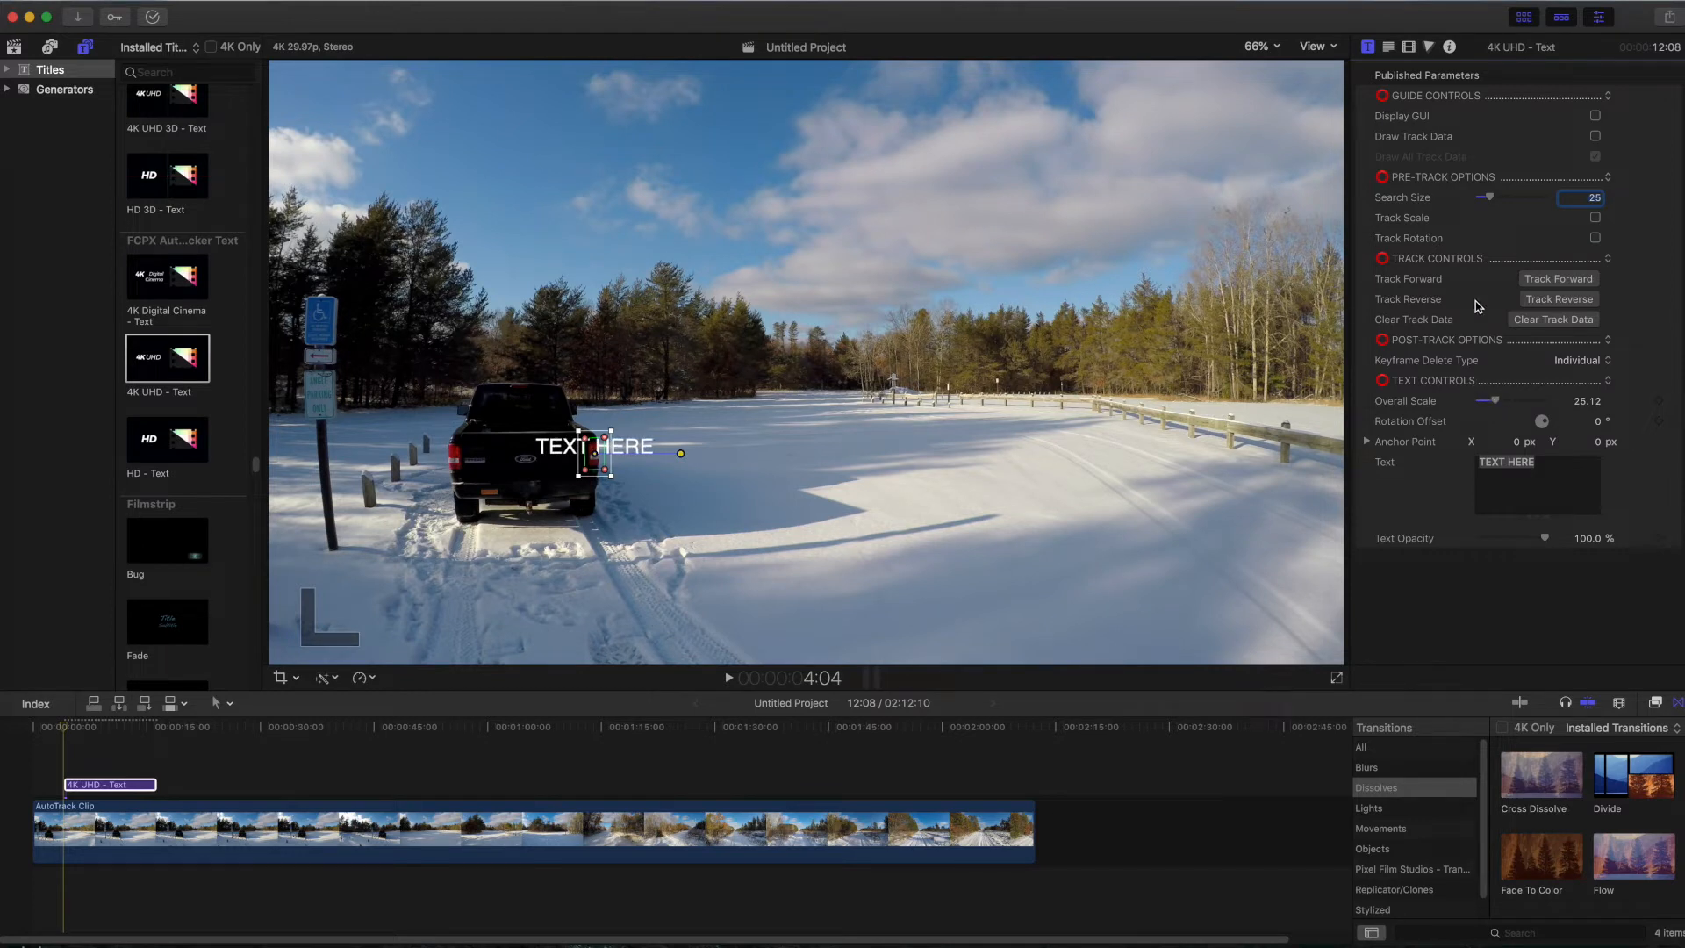
# Change the title text to "Cool truck!" and set its font to Comic Sans
pyautogui.click(1389, 49)
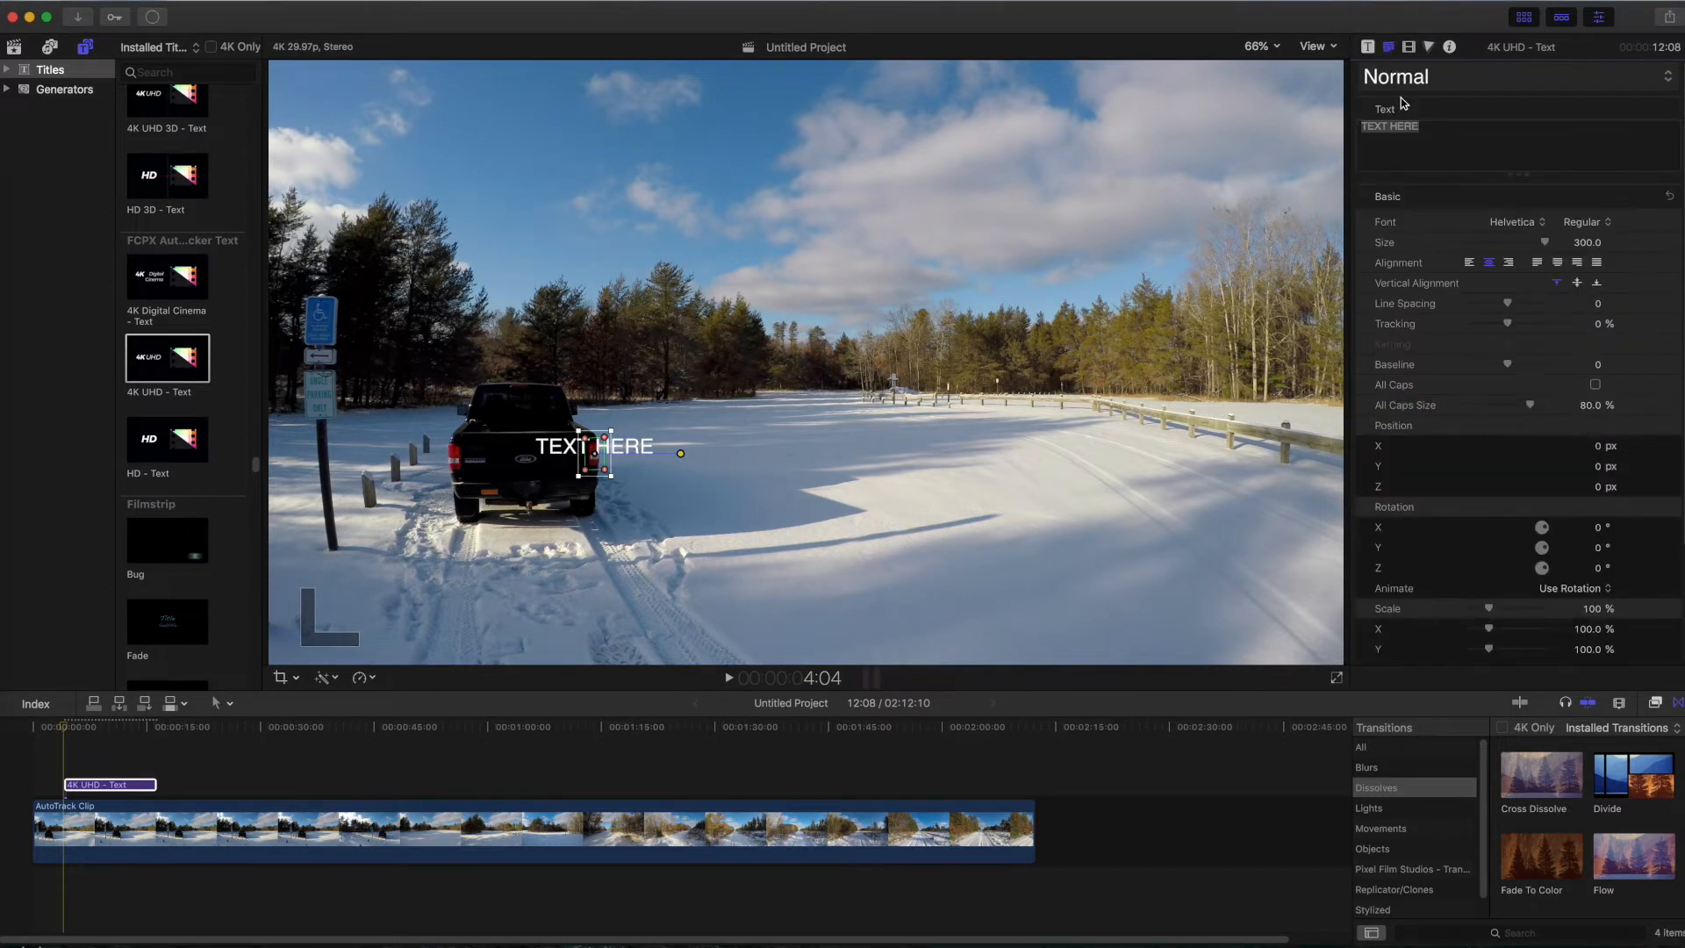
pyautogui.write('Cool truck!')
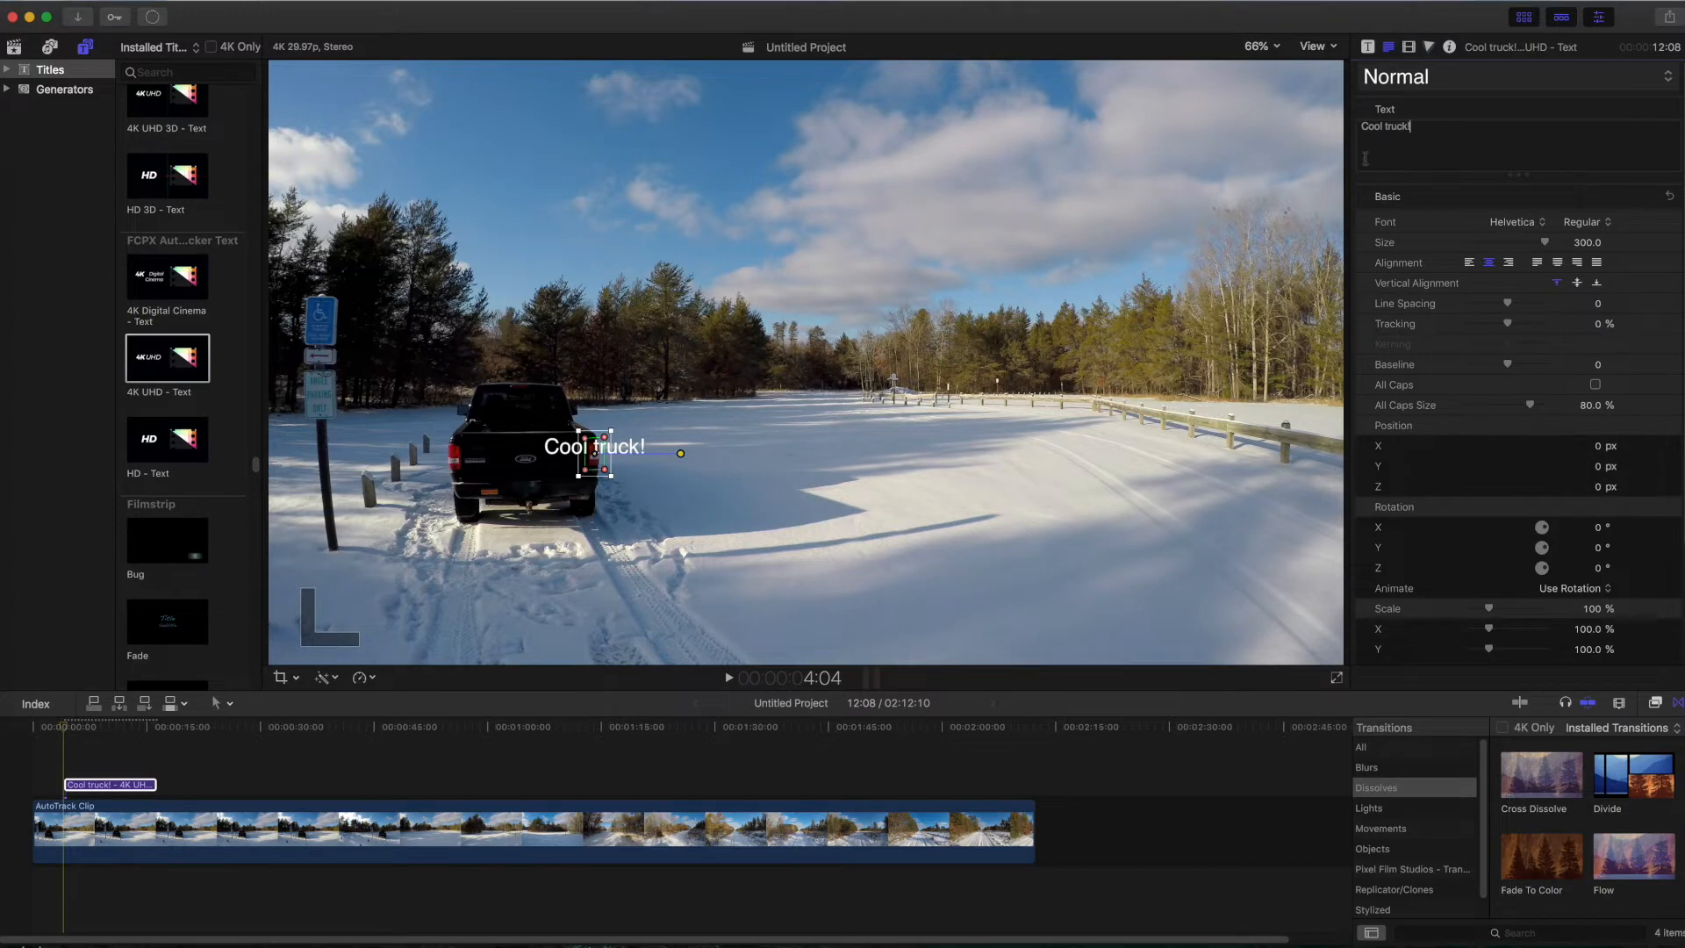
pyautogui.click(1513, 227)
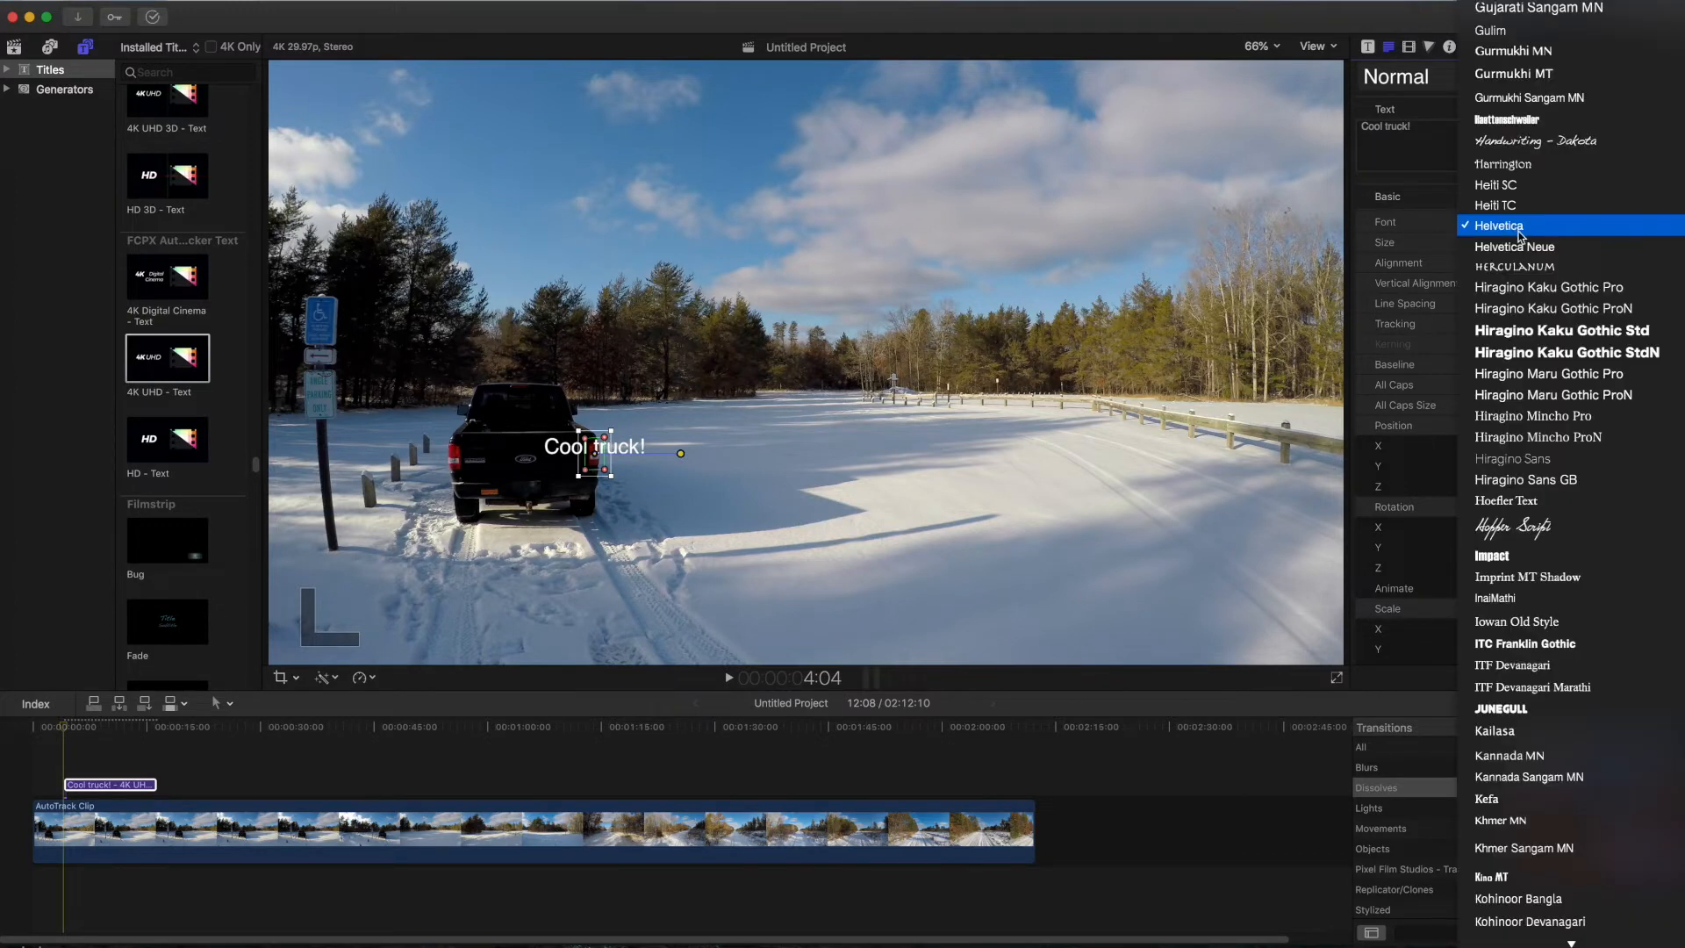
pyautogui.scroll(10, 1514, 351)
pyautogui.press('Escape')
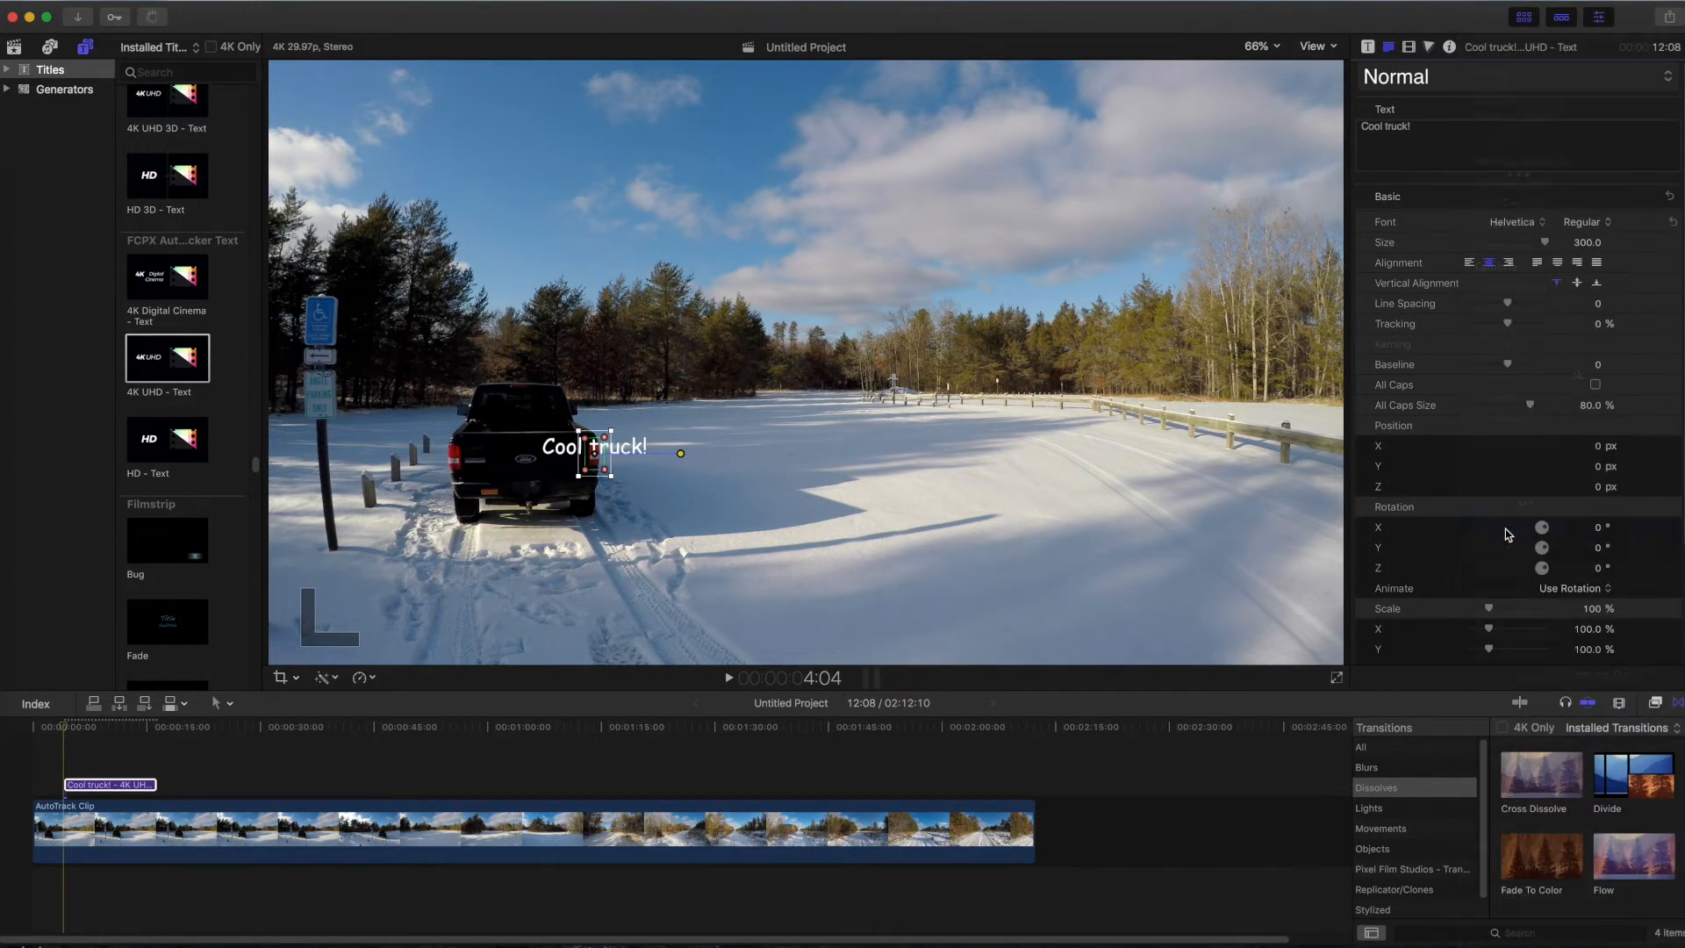
# Offset the title text beside the truck by setting its Anchor Point X to -45 px
pyautogui.click(1369, 47)
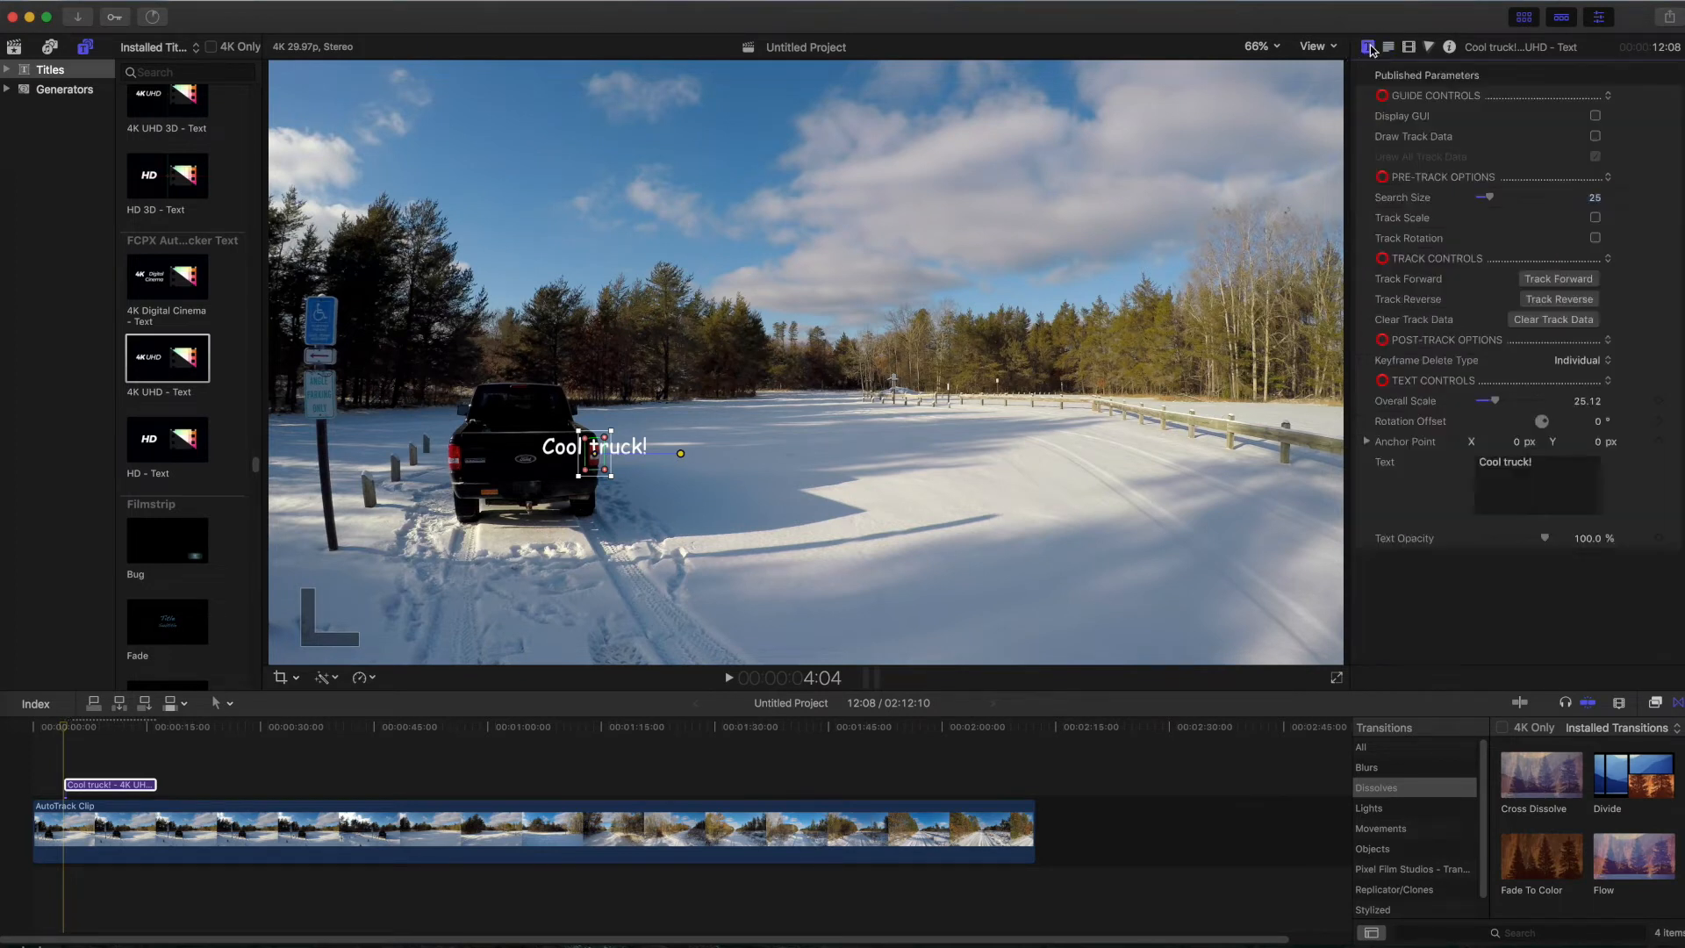
pyautogui.click(1367, 441)
pyautogui.click(1599, 462)
pyautogui.moveTo(1596, 468); pyautogui.dragTo(1596, 503)
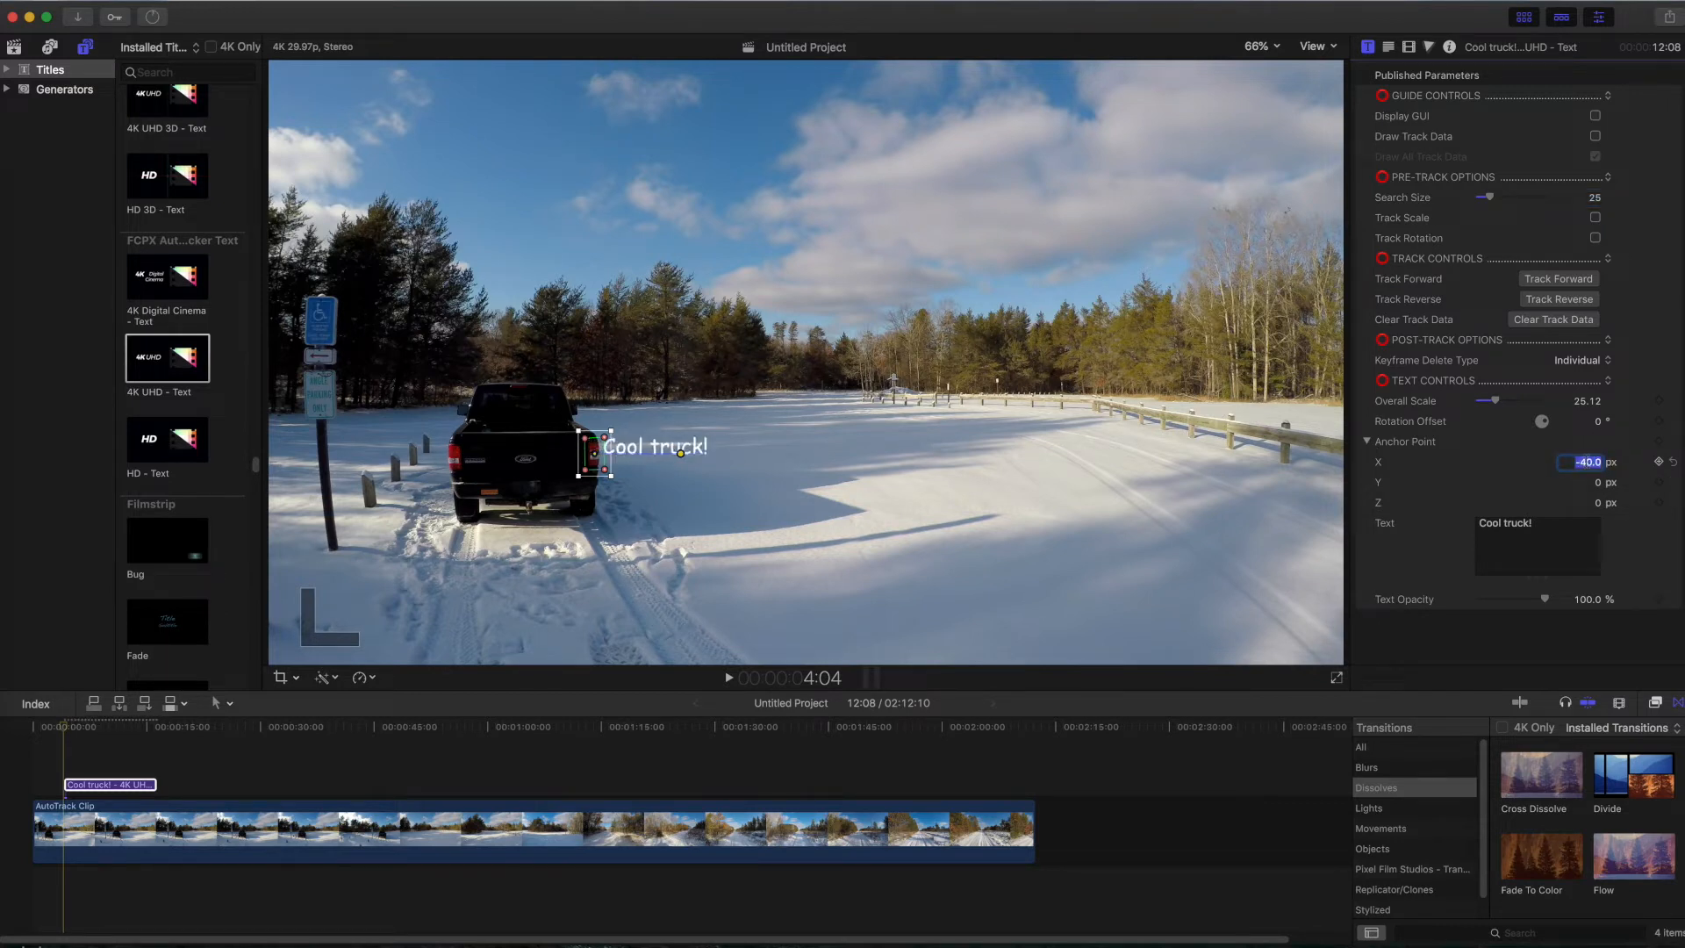
pyautogui.write('-45')
pyautogui.press('Return')
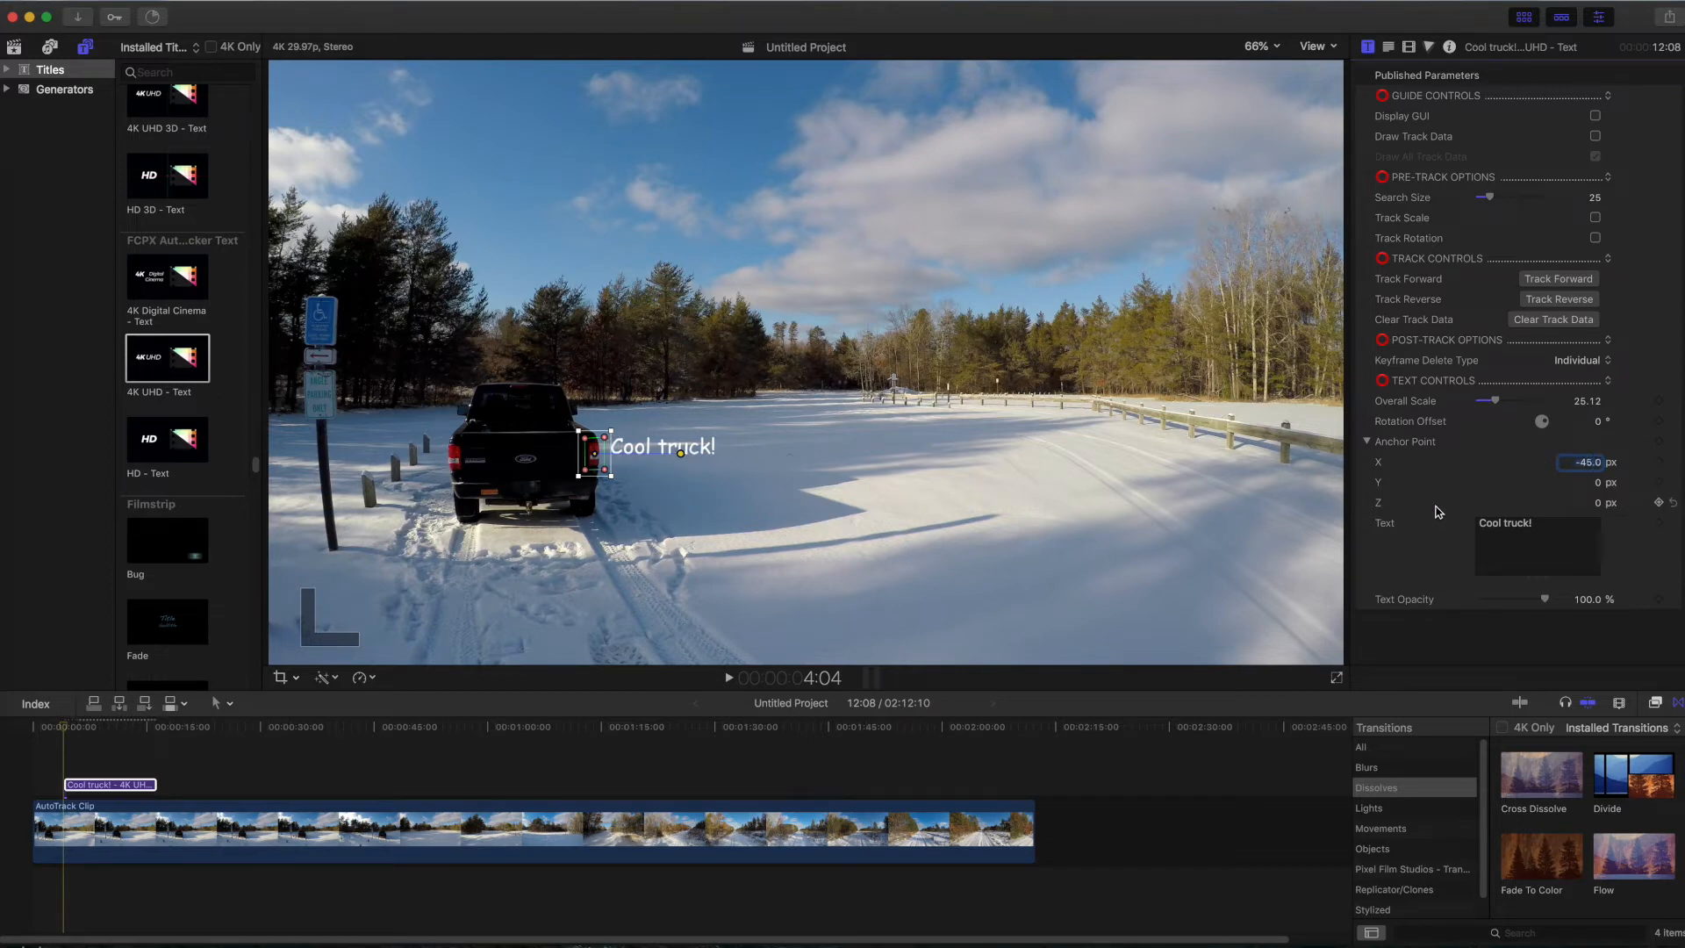
# Give the title text a recoloured drop shadow with a distance of 52 and enable Glow
pyautogui.click(1388, 47)
pyautogui.scroll(-3, 1369, 614)
pyautogui.scroll(-3, 1640, 655)
pyautogui.click(1589, 575)
pyautogui.click(66, 752)
pyautogui.click(9, 663)
pyautogui.moveTo(1474, 635); pyautogui.dragTo(1510, 635)
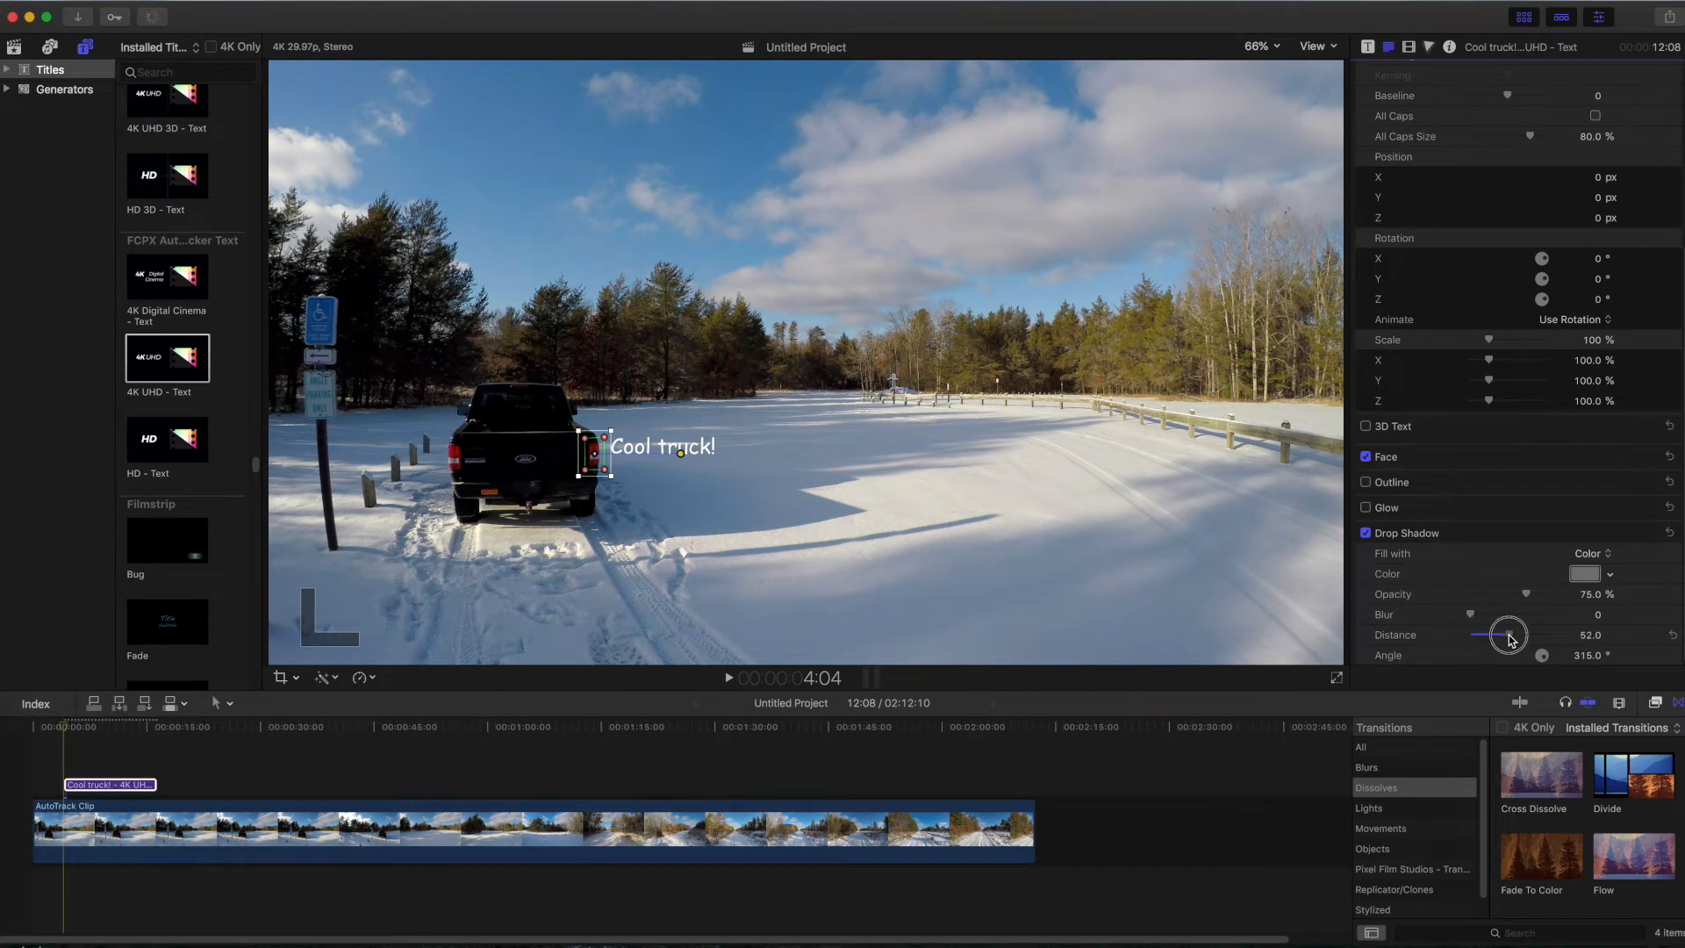
pyautogui.click(1650, 533)
pyautogui.click(1365, 630)
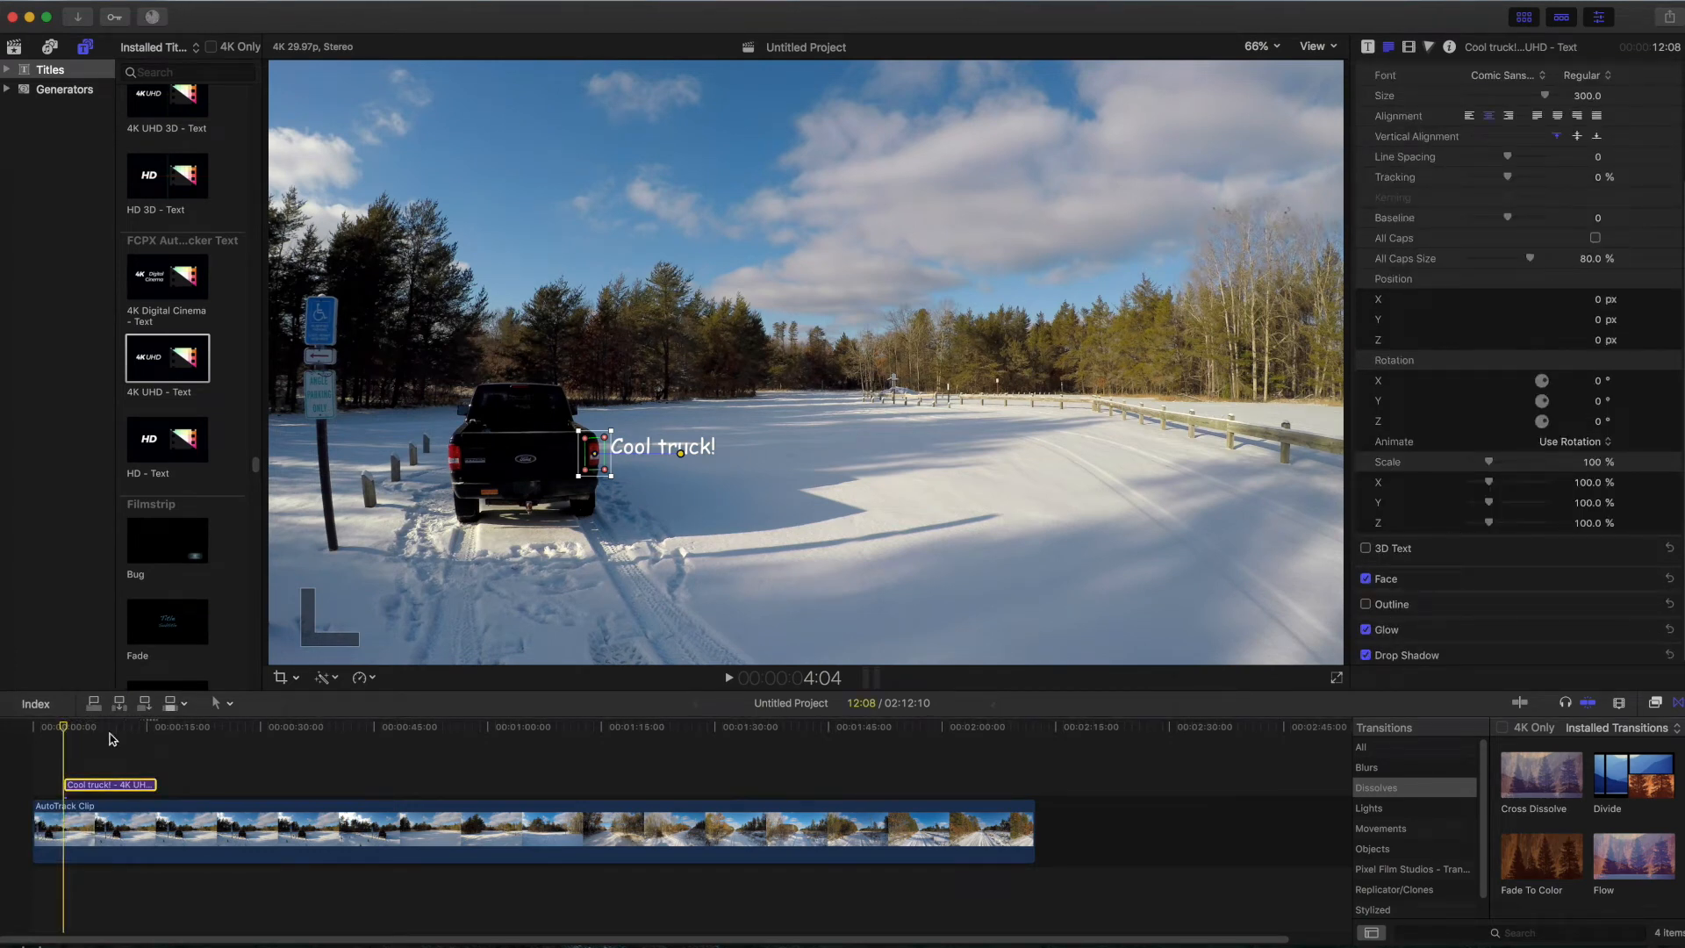
# Play through the tracked title and apply Cross Dissolve transitions to its start and end
pyautogui.moveTo(65, 728); pyautogui.dragTo(53, 730)
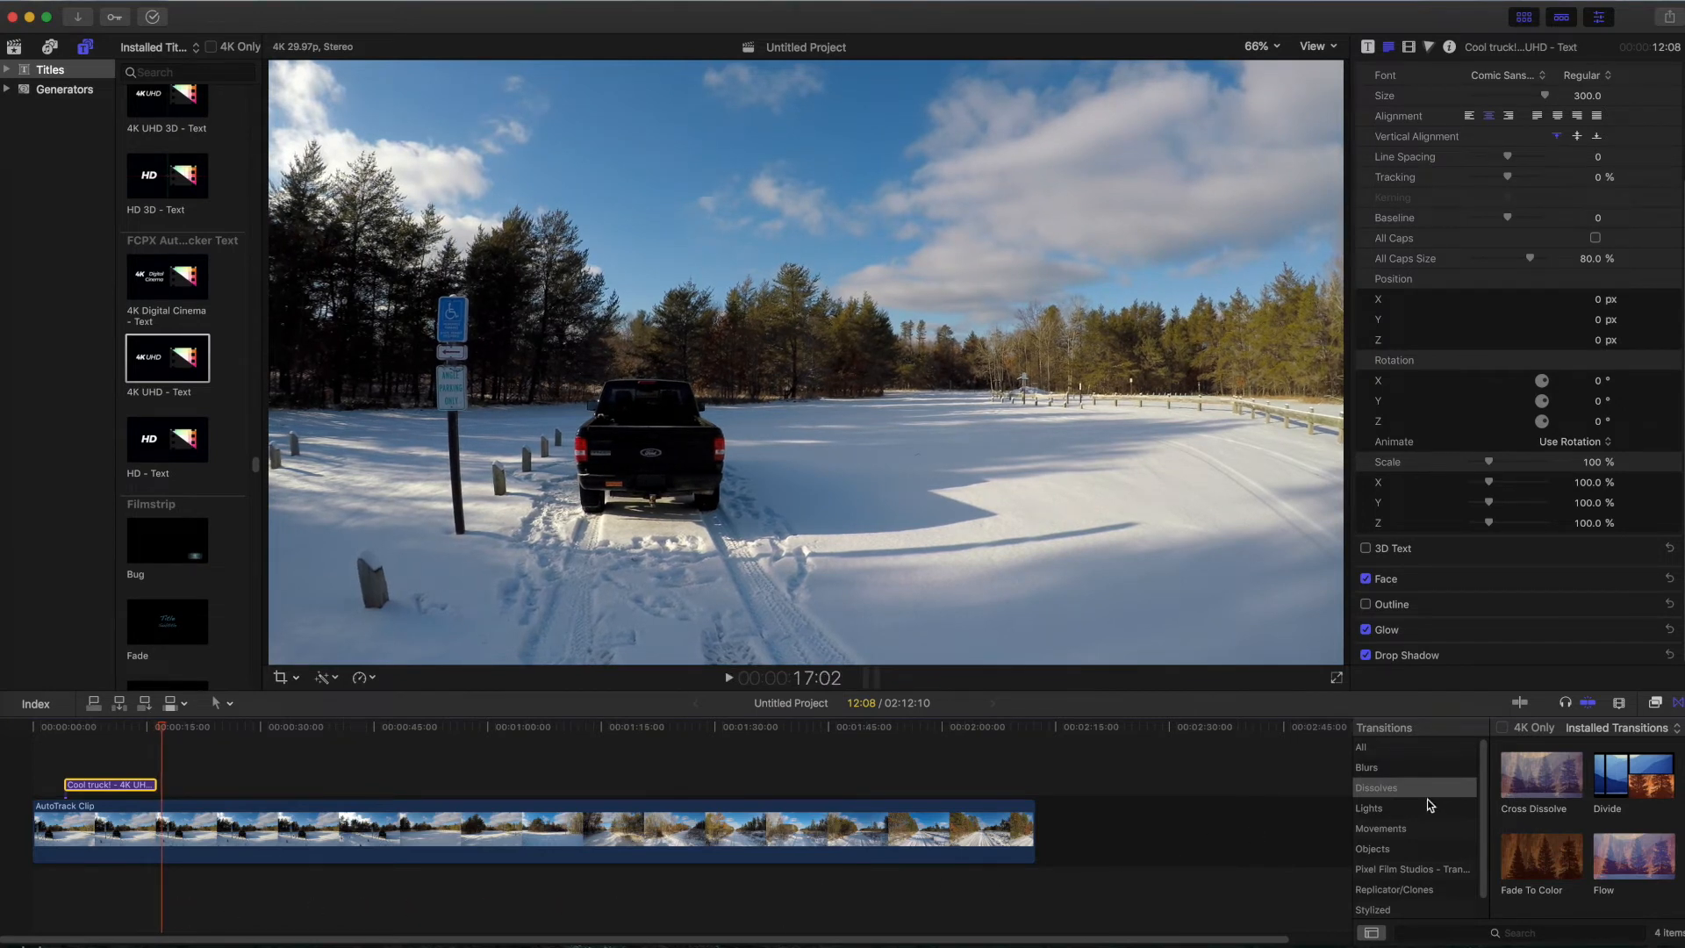
pyautogui.moveTo(1532, 778)
pyautogui.mouseDown()
pyautogui.moveTo(560, 746)
pyautogui.moveTo(204, 755)
pyautogui.moveTo(109, 787)
pyautogui.mouseUp()
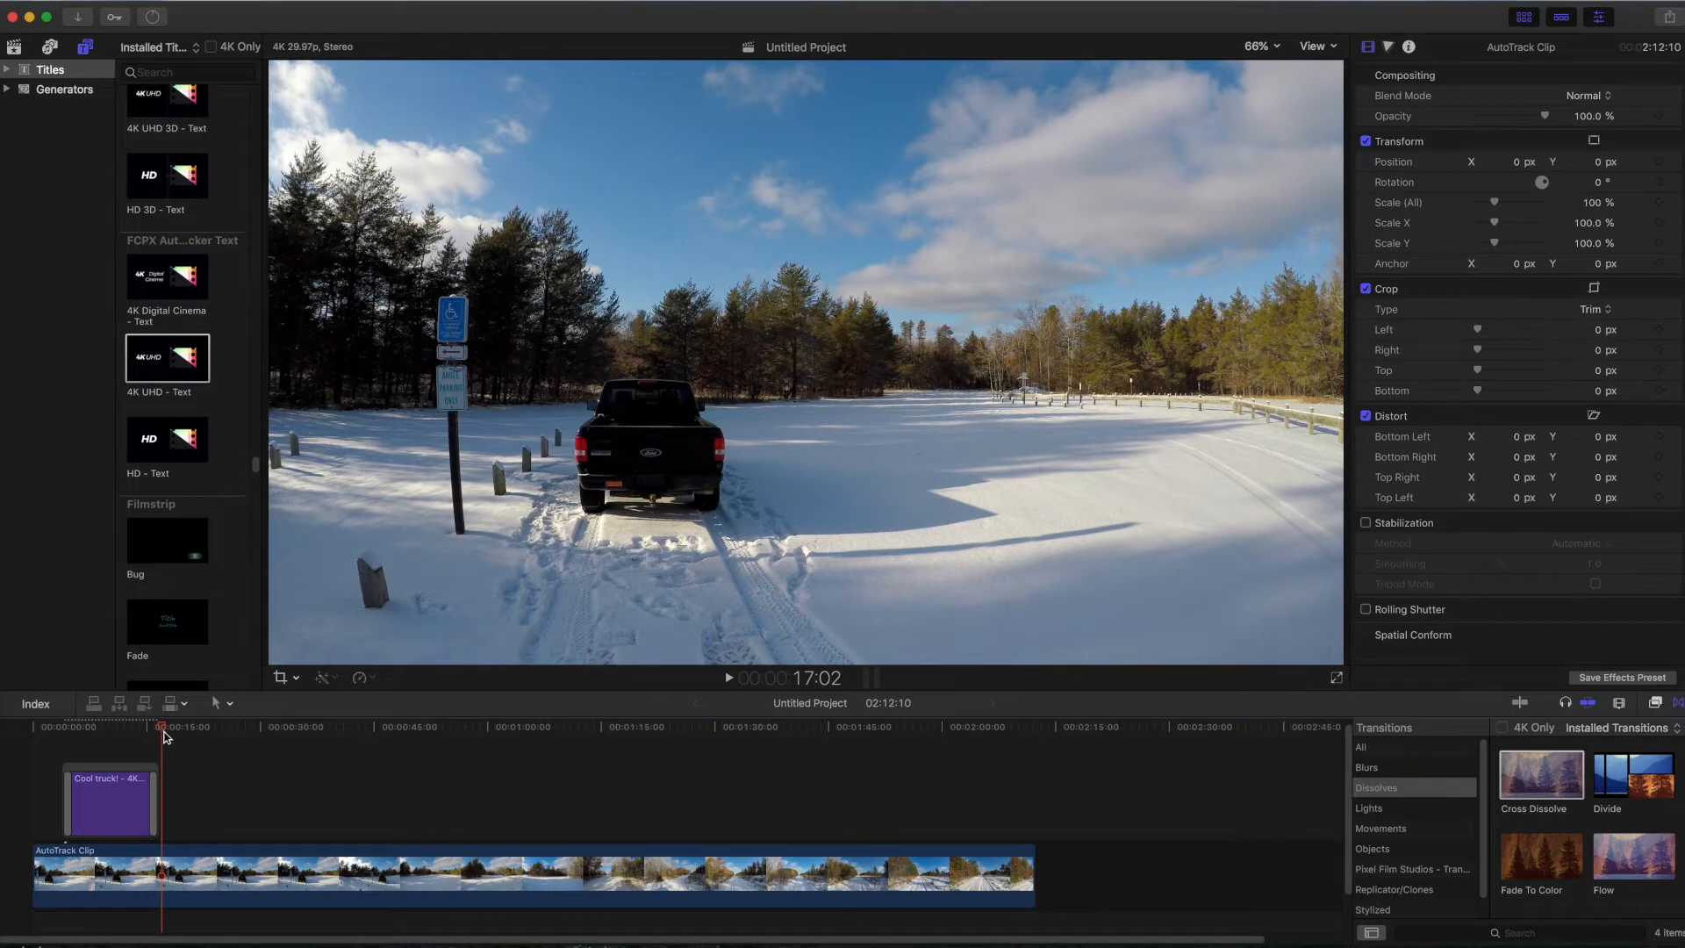
# Add a second 4K UHD - Text title above the first at 11:02 with a duration of 3:10
pyautogui.moveTo(165, 734); pyautogui.dragTo(121, 738)
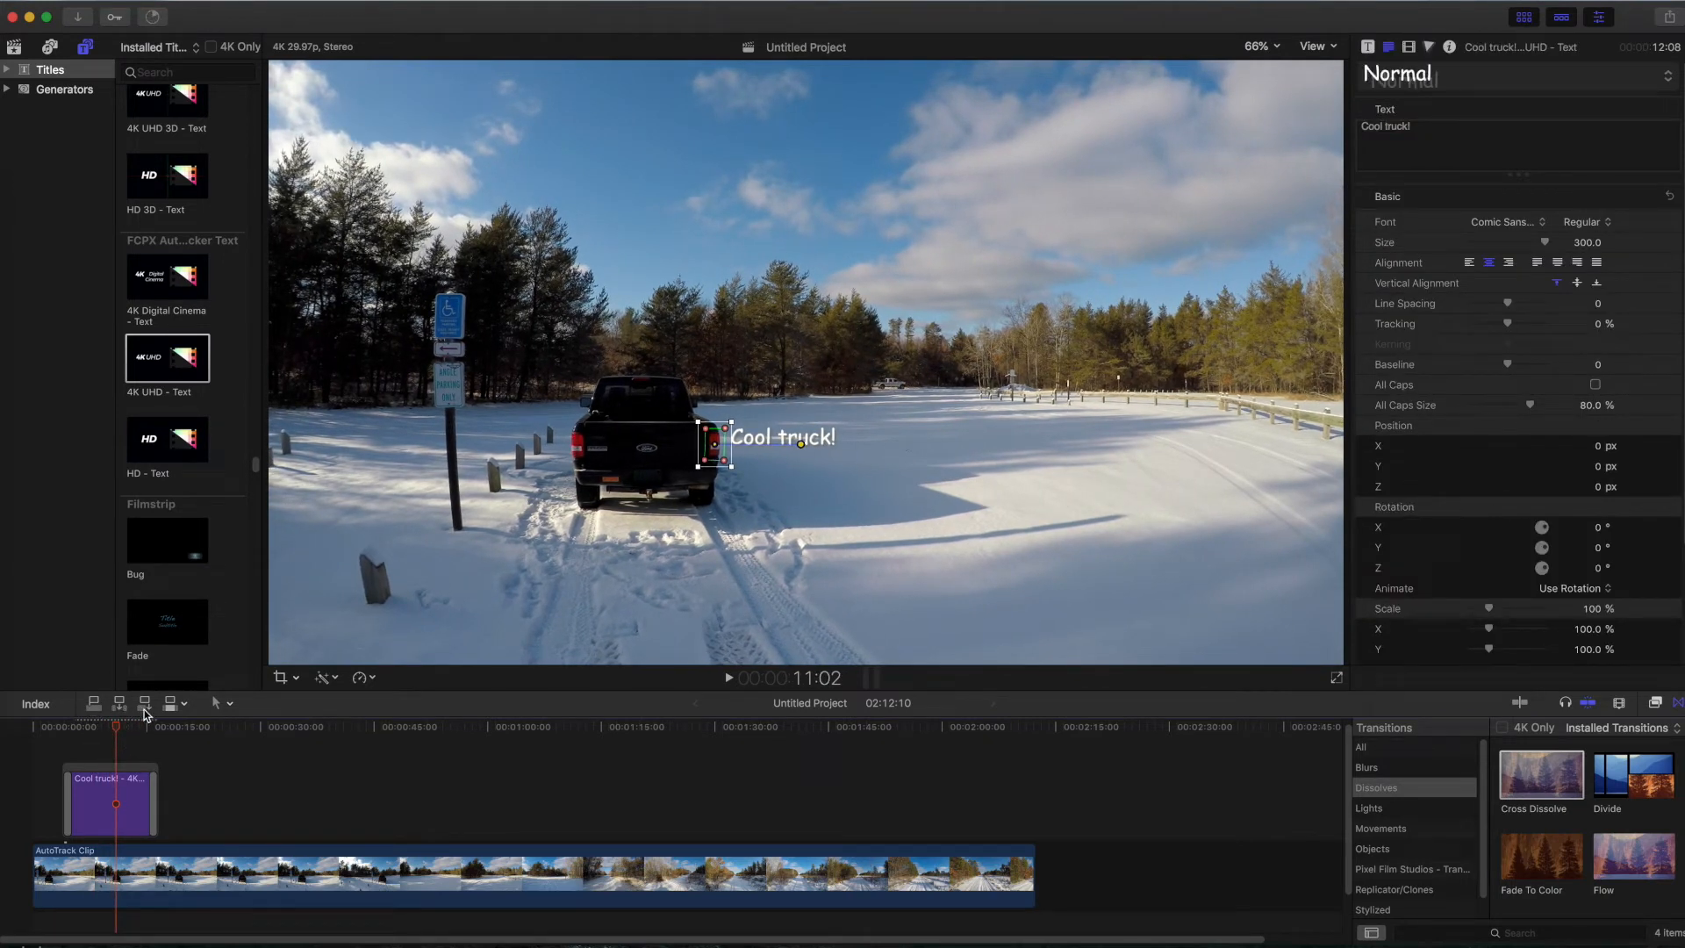
pyautogui.moveTo(154, 362); pyautogui.dragTo(120, 747)
pyautogui.moveTo(117, 744)
pyautogui.mouseDown()
pyautogui.moveTo(164, 753)
pyautogui.moveTo(138, 748)
pyautogui.mouseUp()
# Move the second title's tracking box onto the distant vehicle by the tree line and shrink it to fit
pyautogui.click(132, 751)
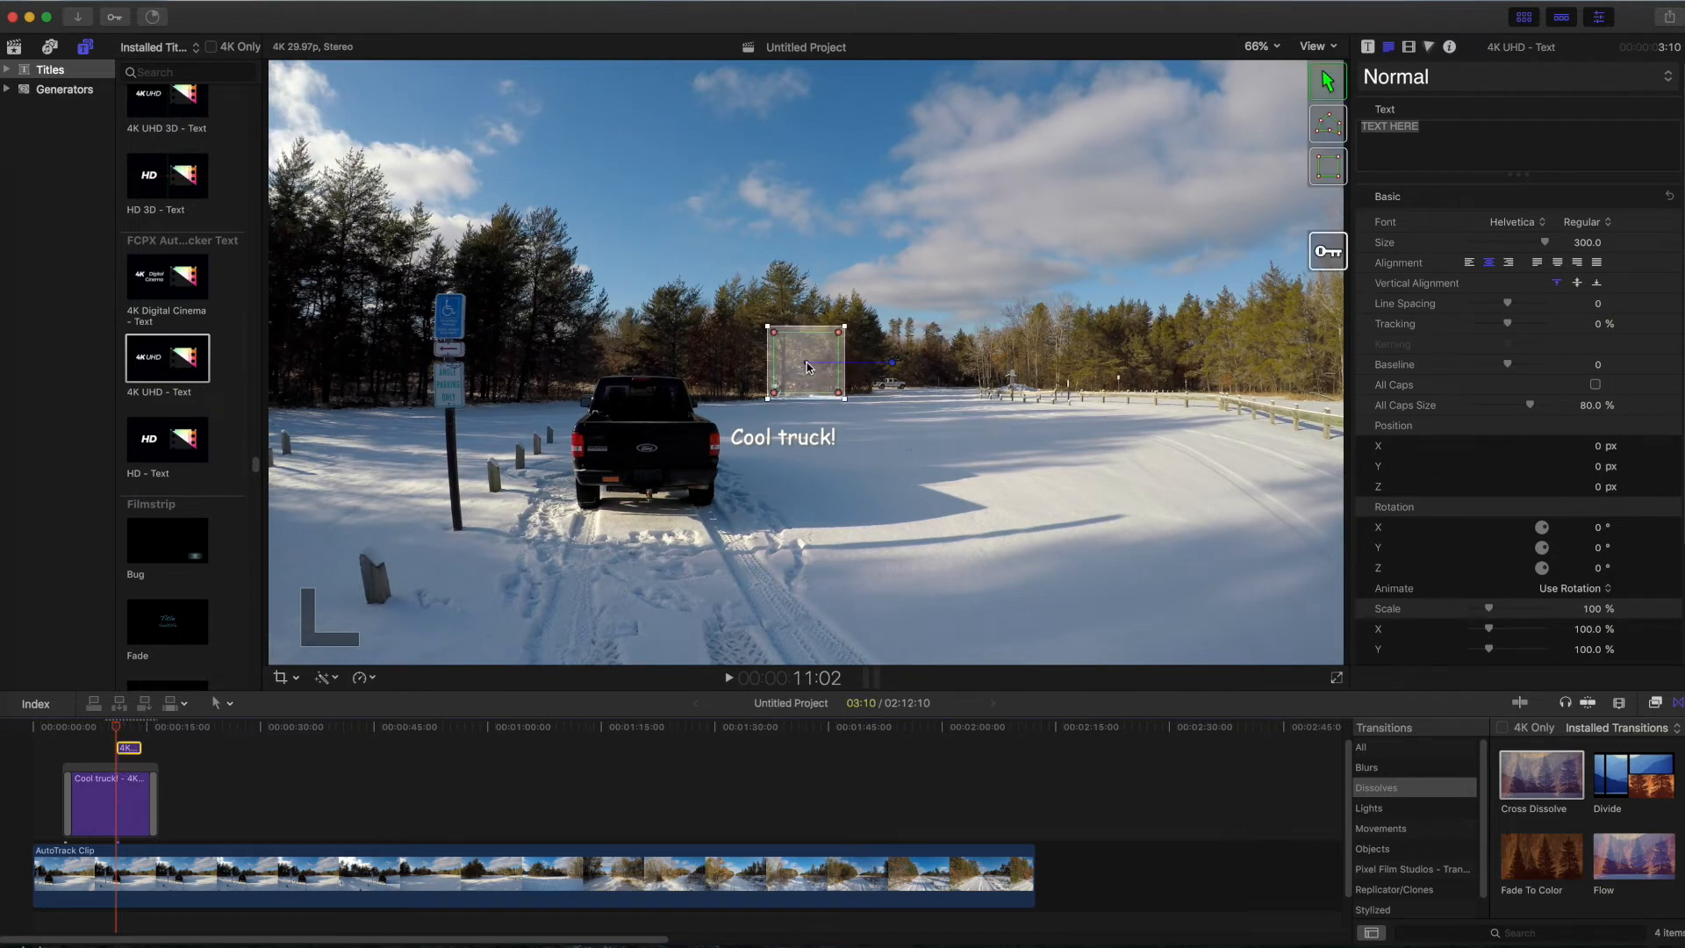
pyautogui.moveTo(807, 364); pyautogui.dragTo(877, 399)
pyautogui.press('space')
pyautogui.press('space')
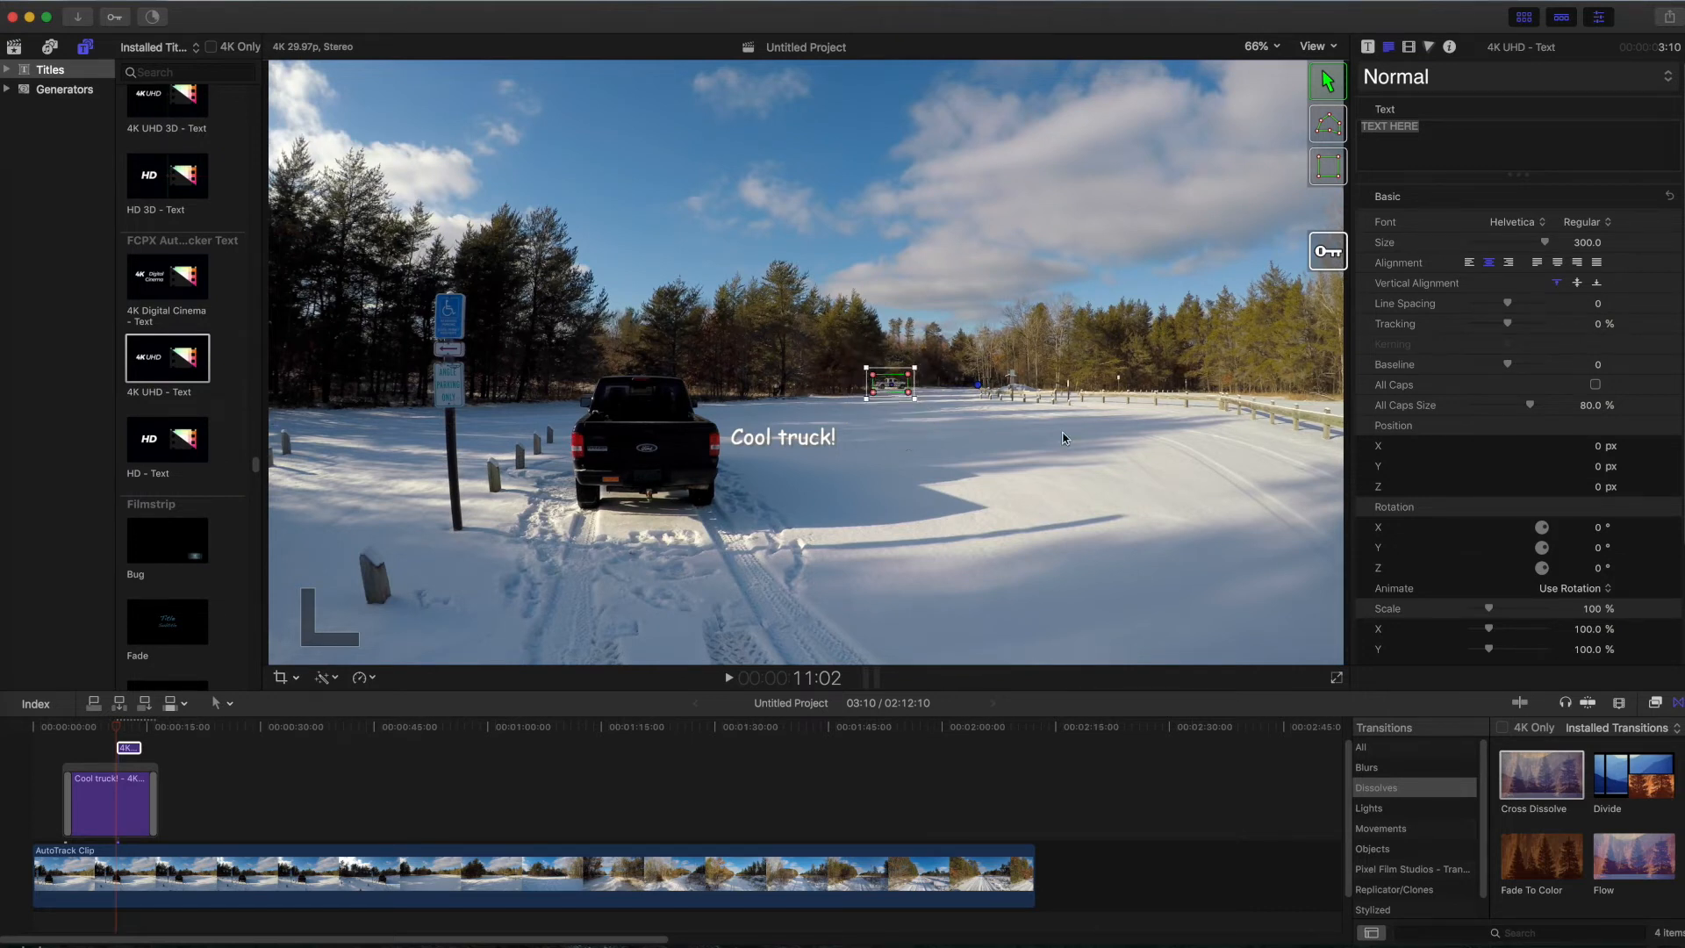
# Track the distant vehicle forward from 11:02 in the second title
pyautogui.click(1590, 703)
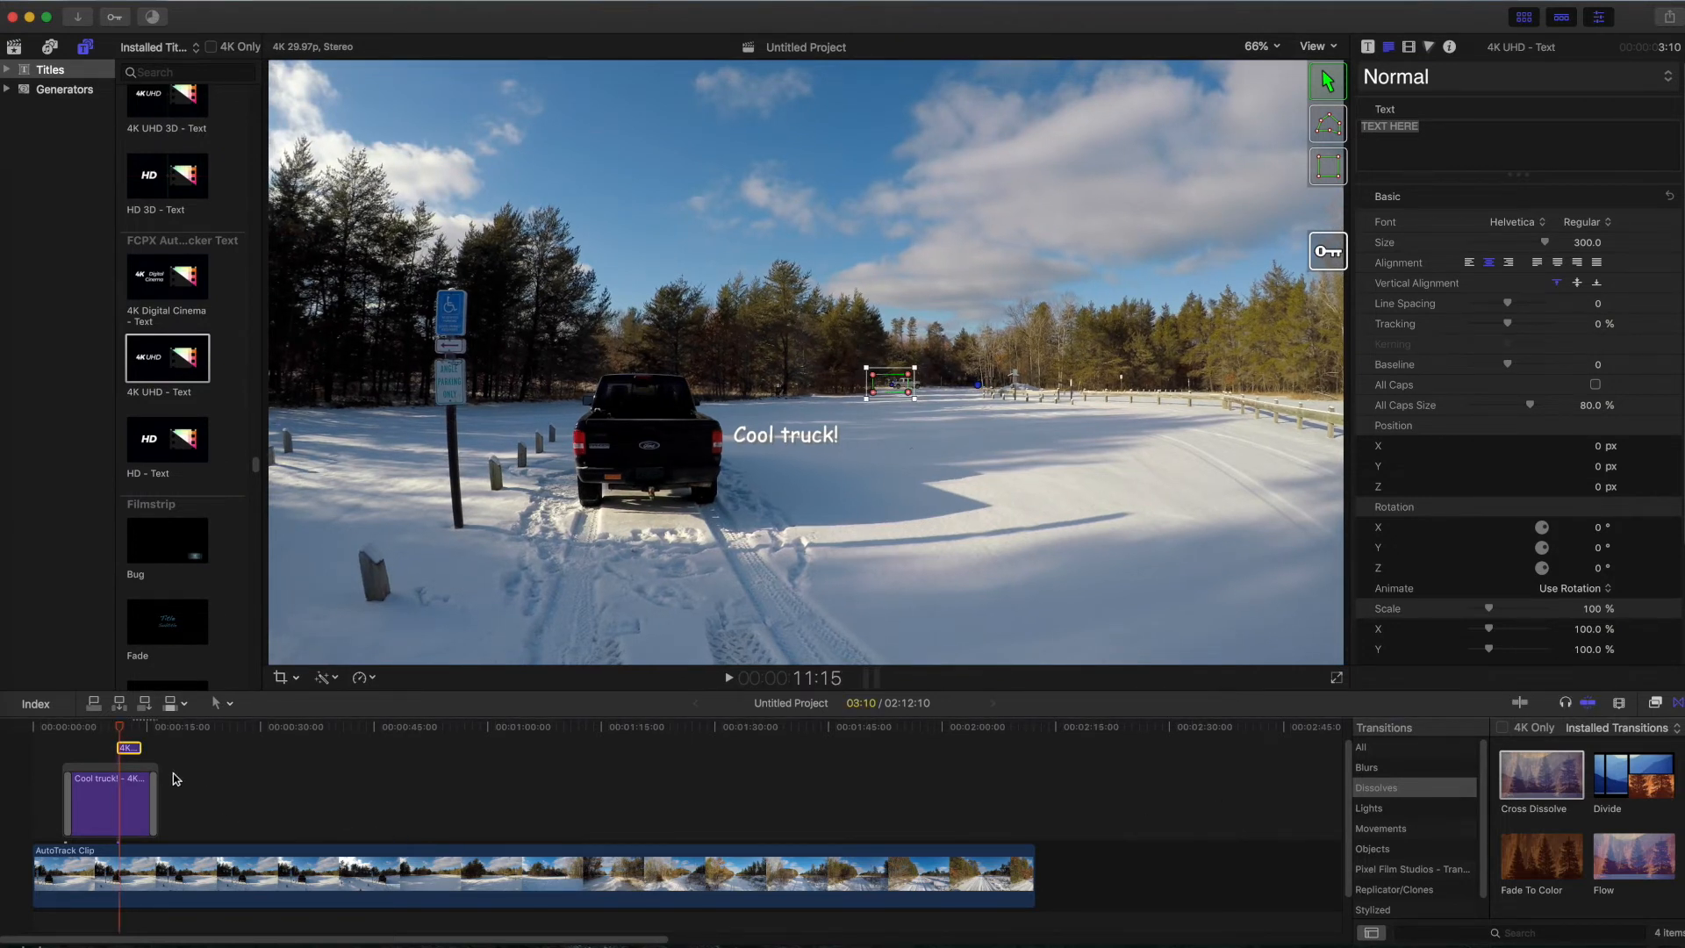
pyautogui.click(115, 727)
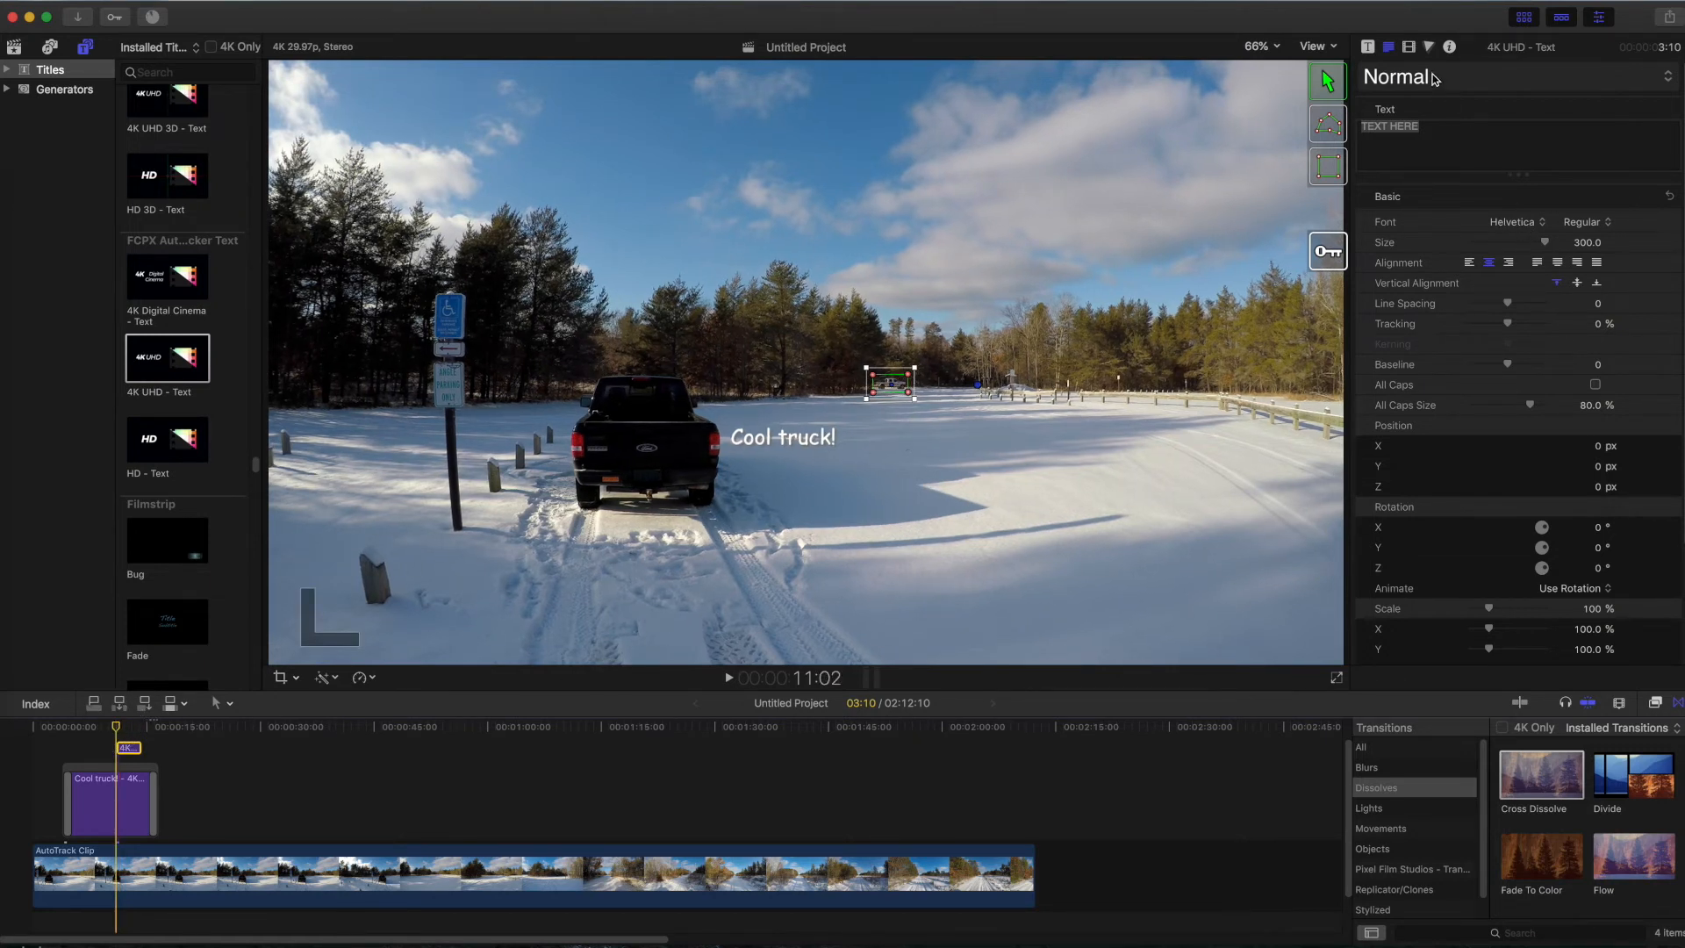
pyautogui.click(1368, 47)
pyautogui.click(1564, 280)
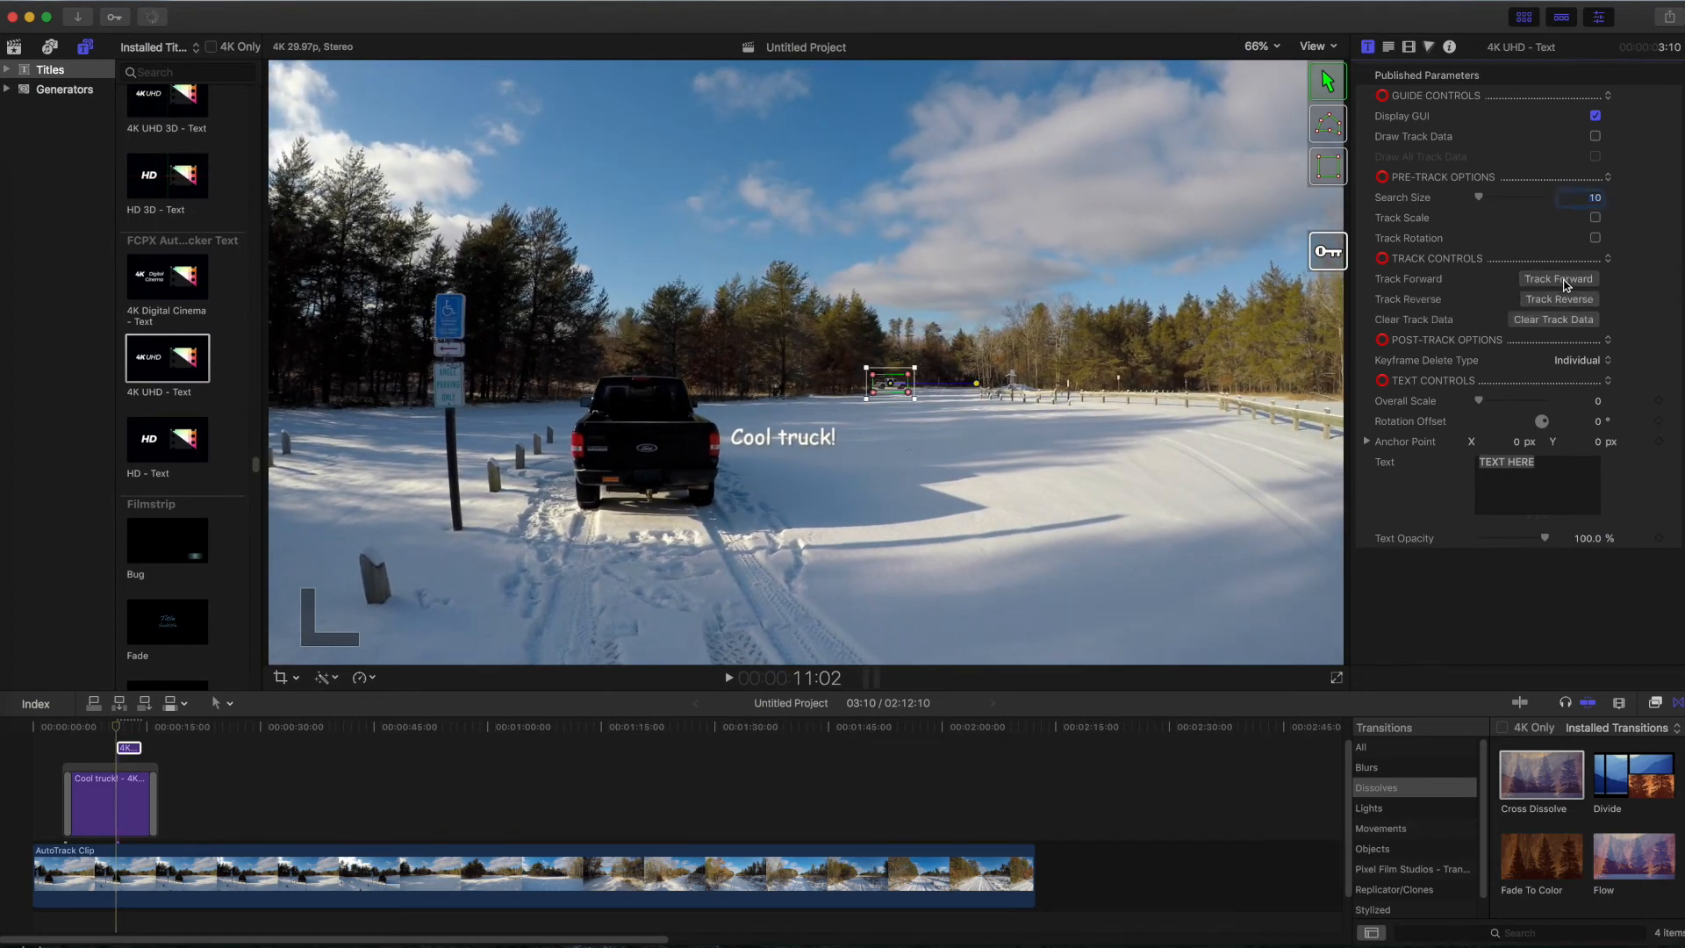
# Display all track data for the second title and scrub to 11:25 with skimming off to review the tracking
pyautogui.click(1596, 137)
pyautogui.click(1596, 156)
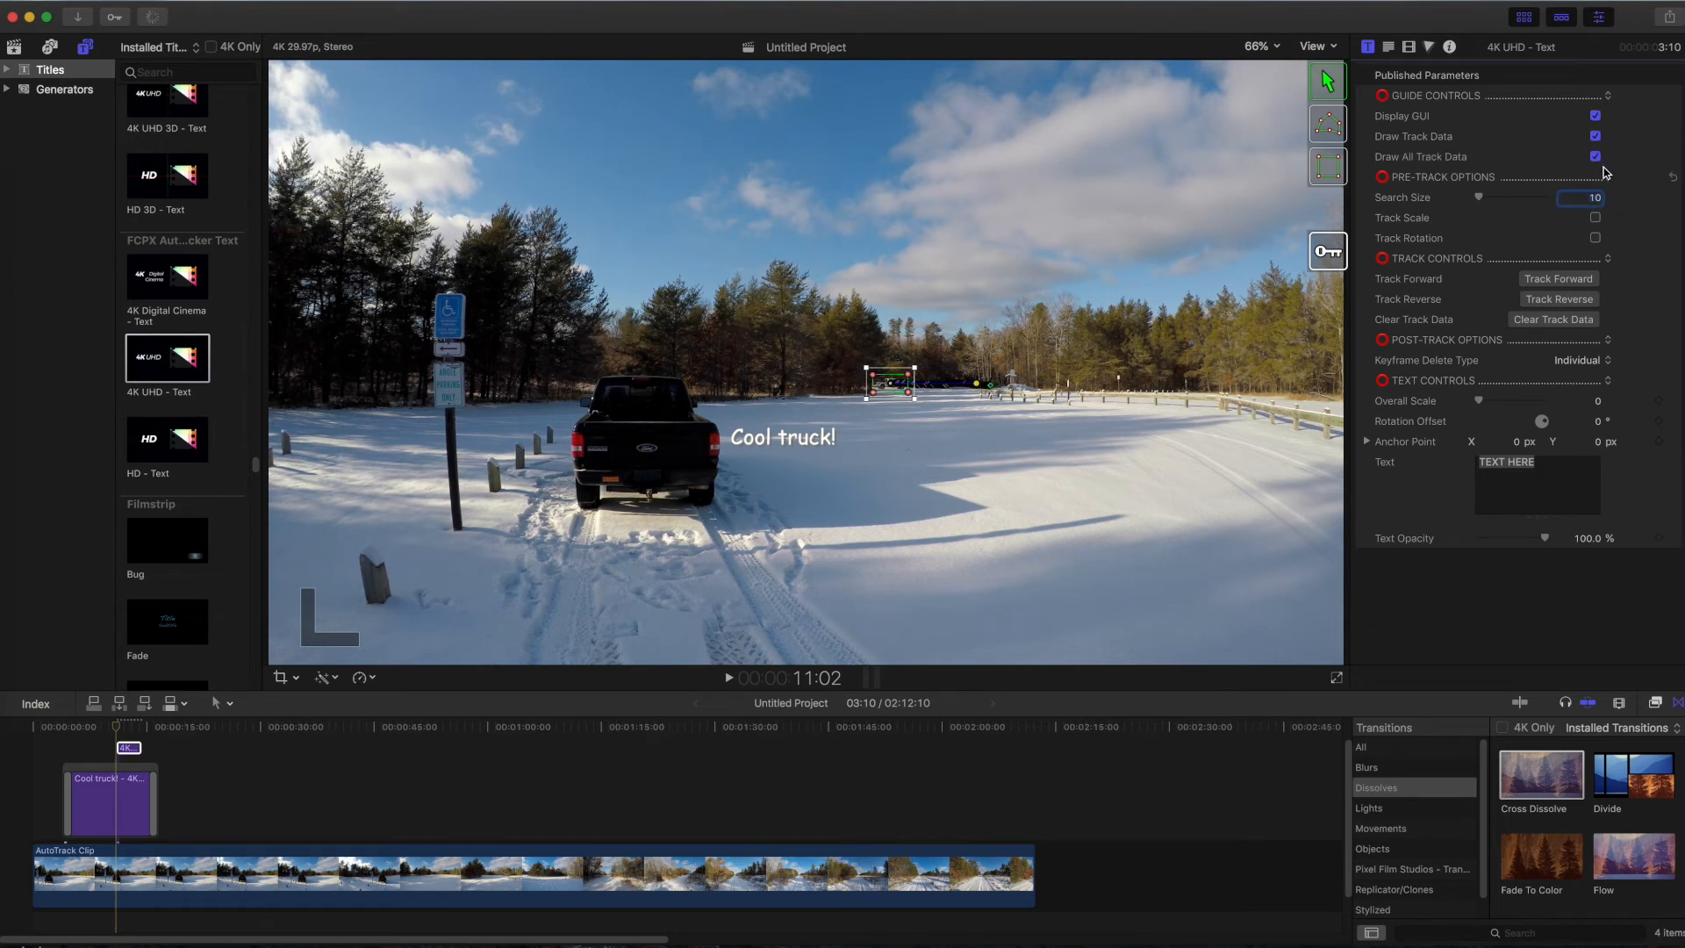
pyautogui.click(1589, 703)
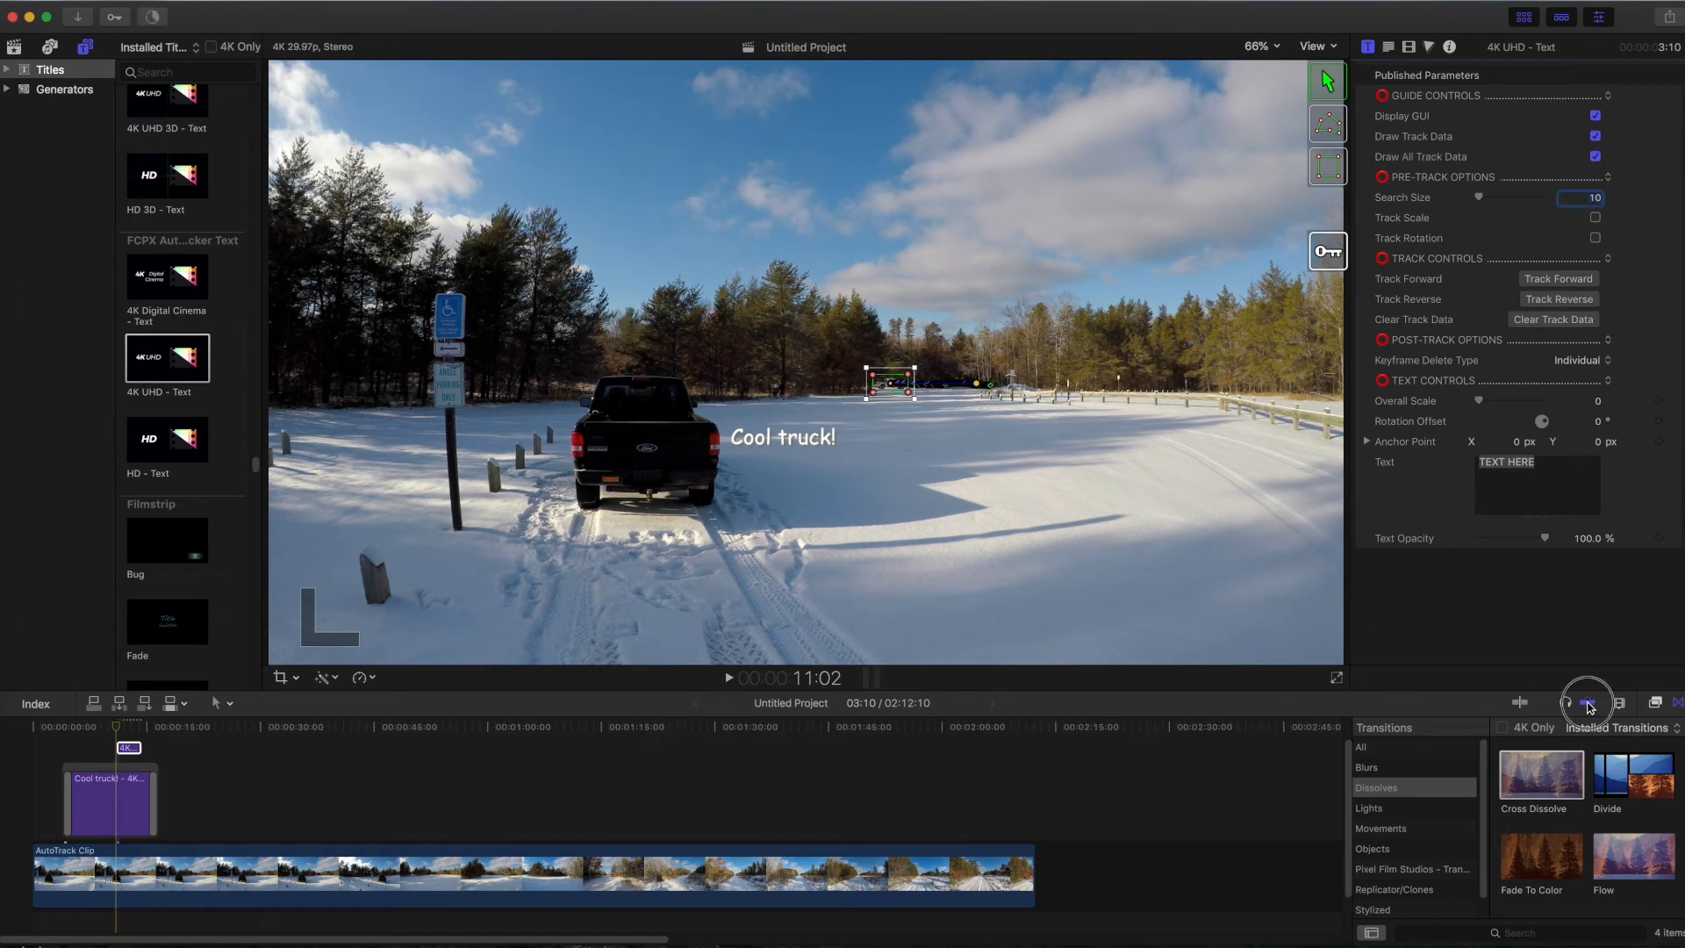
pyautogui.click(120, 733)
pyautogui.moveTo(118, 728)
pyautogui.mouseDown()
pyautogui.moveTo(143, 734)
pyautogui.moveTo(123, 737)
pyautogui.mouseUp()
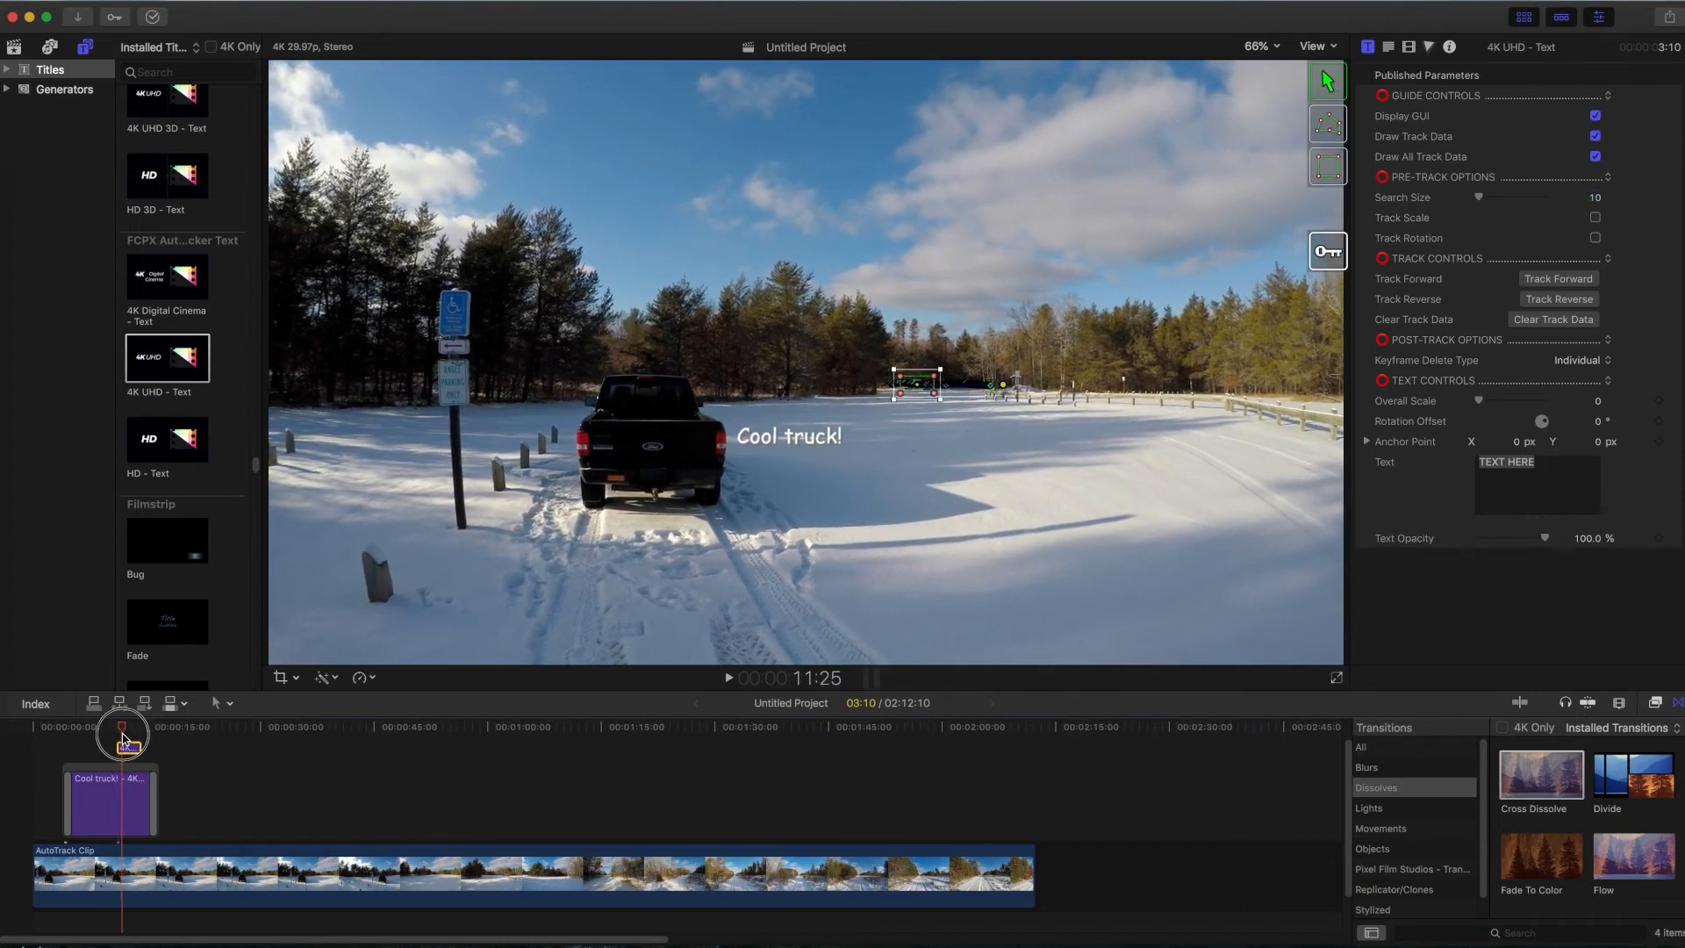
# Turn skimming back on and hide the second title's tracking GUI and track data
pyautogui.click(1584, 703)
pyautogui.click(1596, 116)
pyautogui.click(1595, 136)
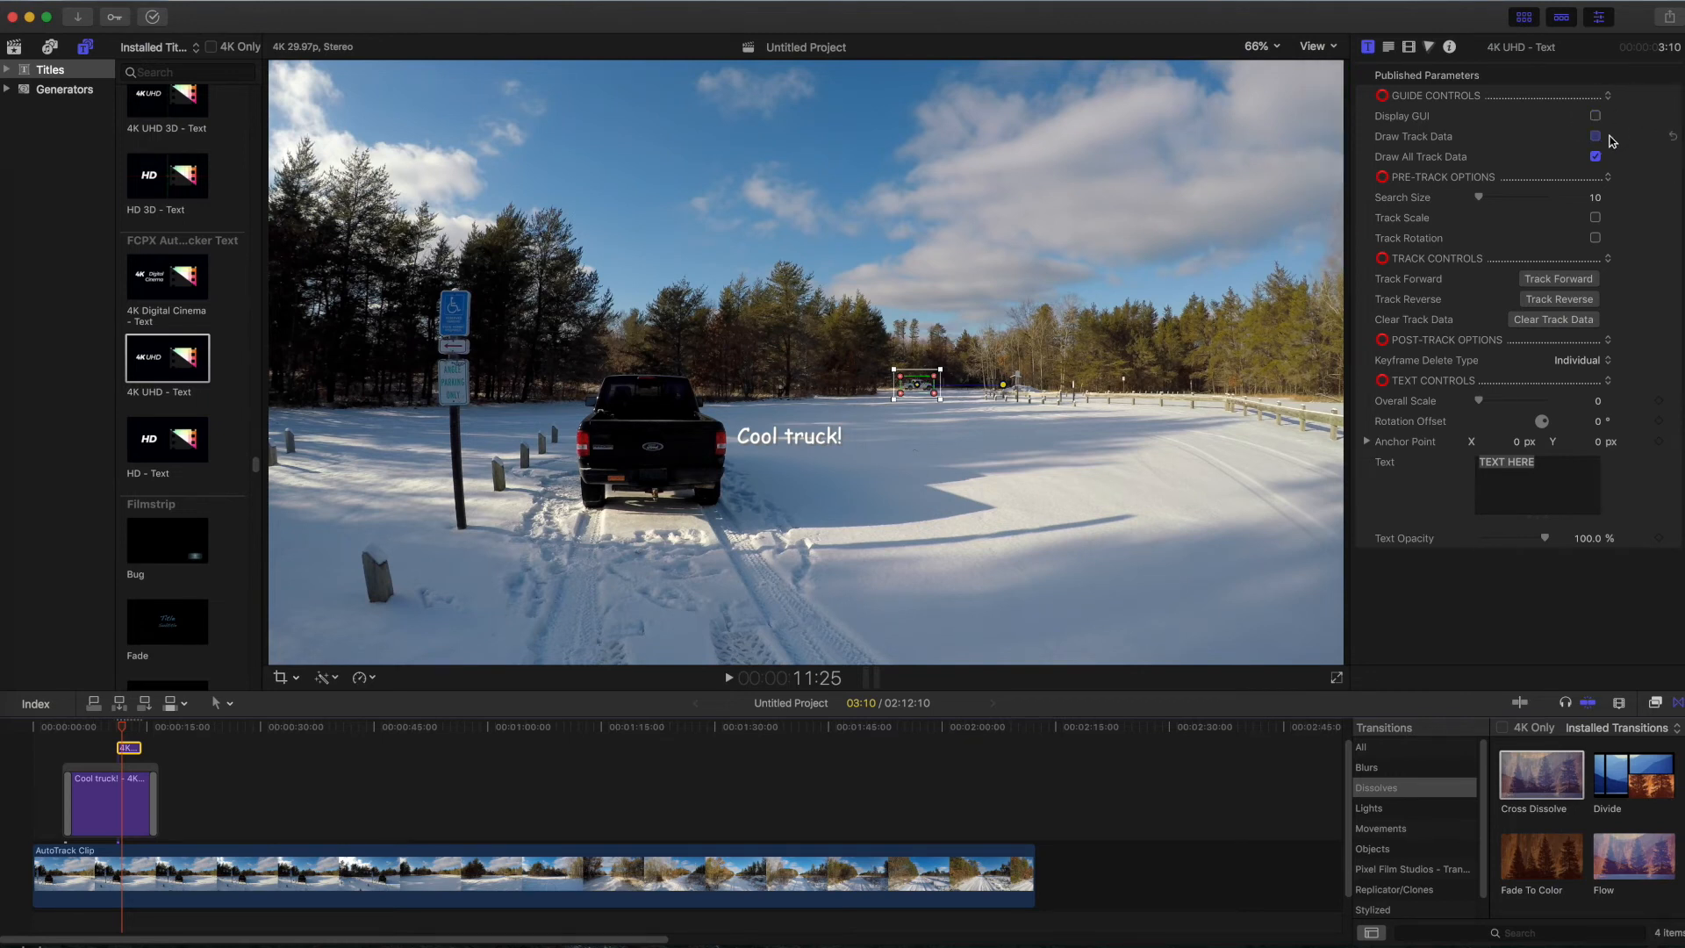
# Replace the second title's placeholder text with "Uncool Truck.", breaking it onto two lines after "Uncool"
pyautogui.click(1388, 46)
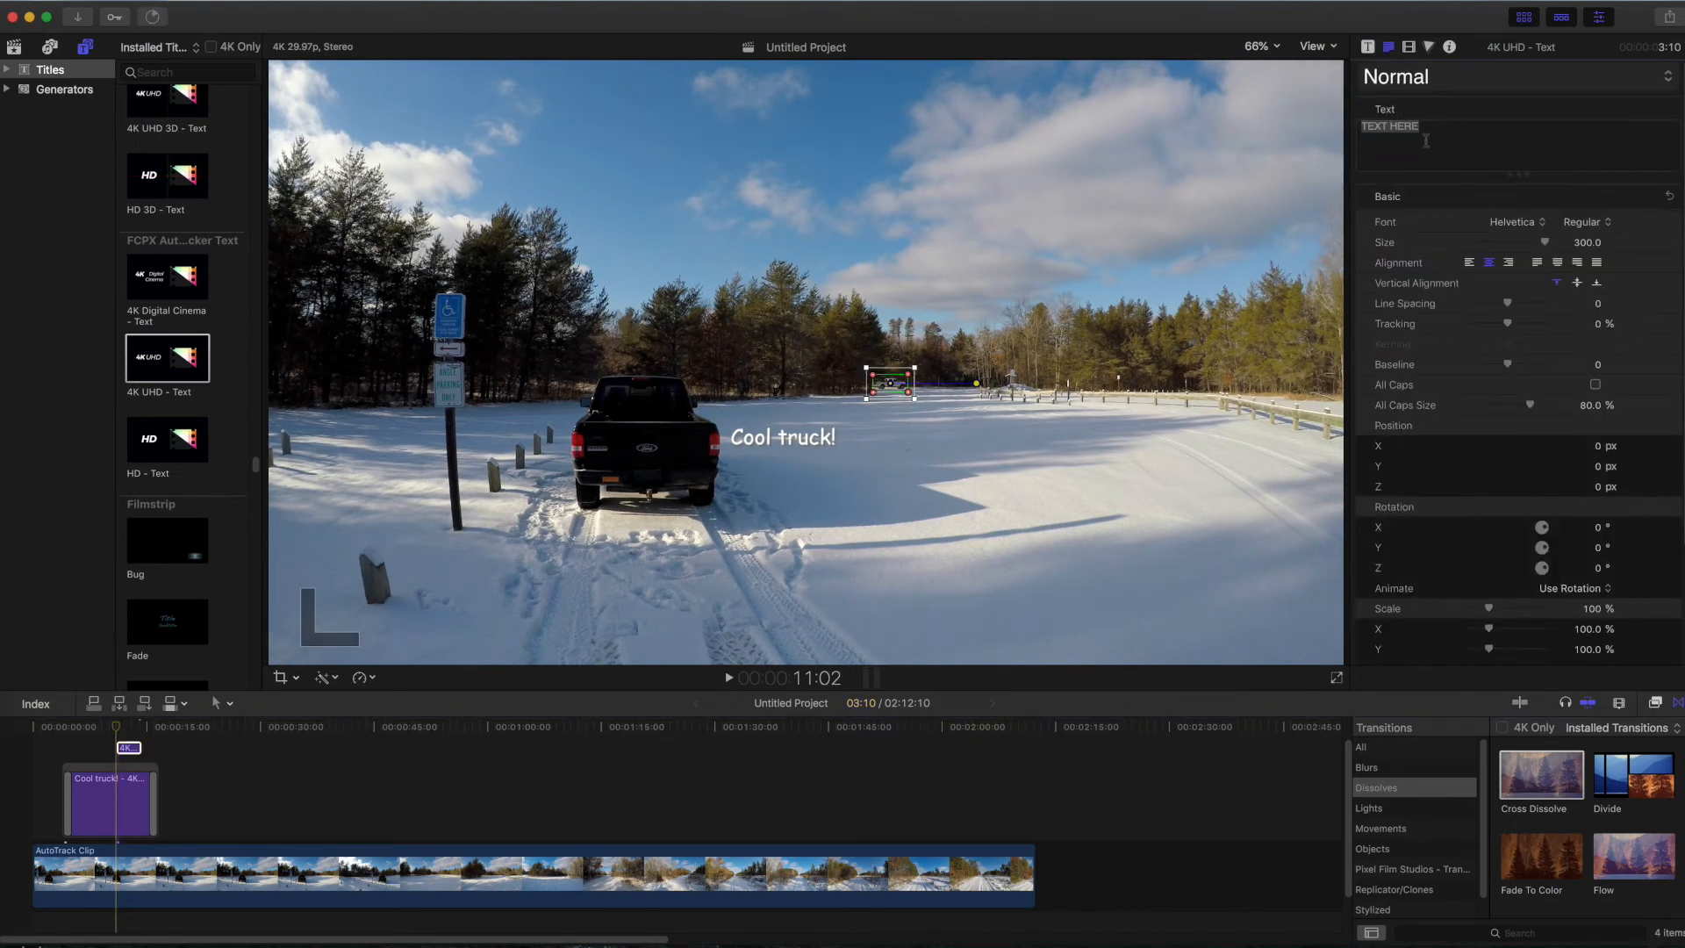
pyautogui.moveTo(1426, 131); pyautogui.dragTo(1346, 126)
pyautogui.write('Un')
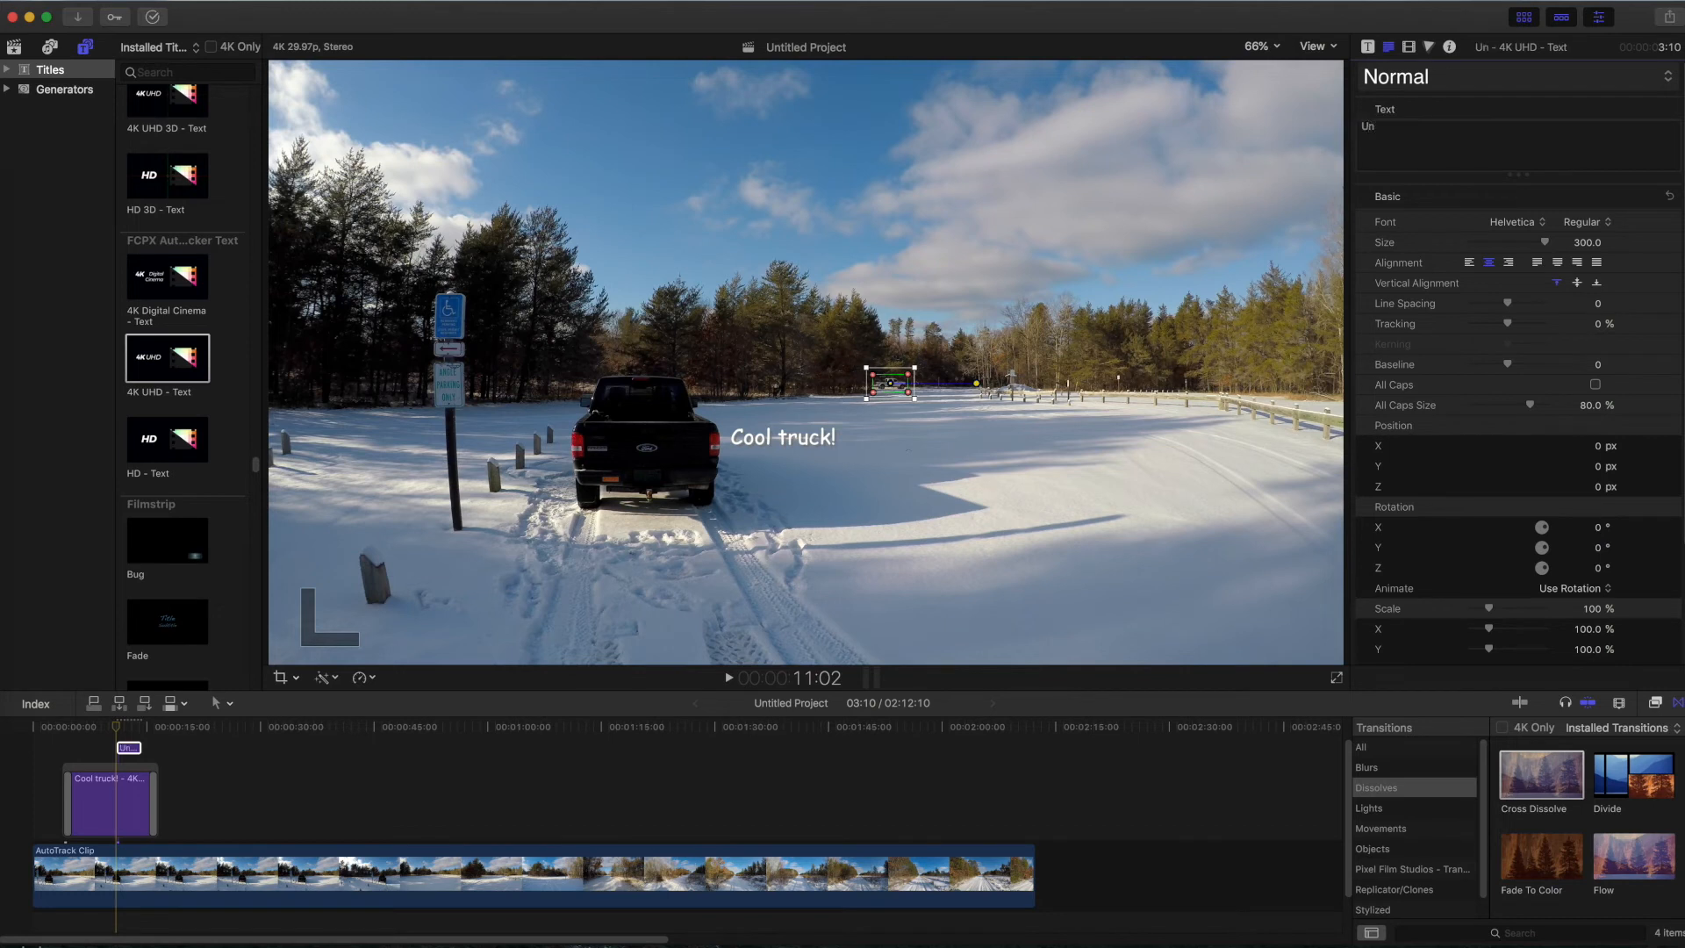
pyautogui.write('cool Truck.')
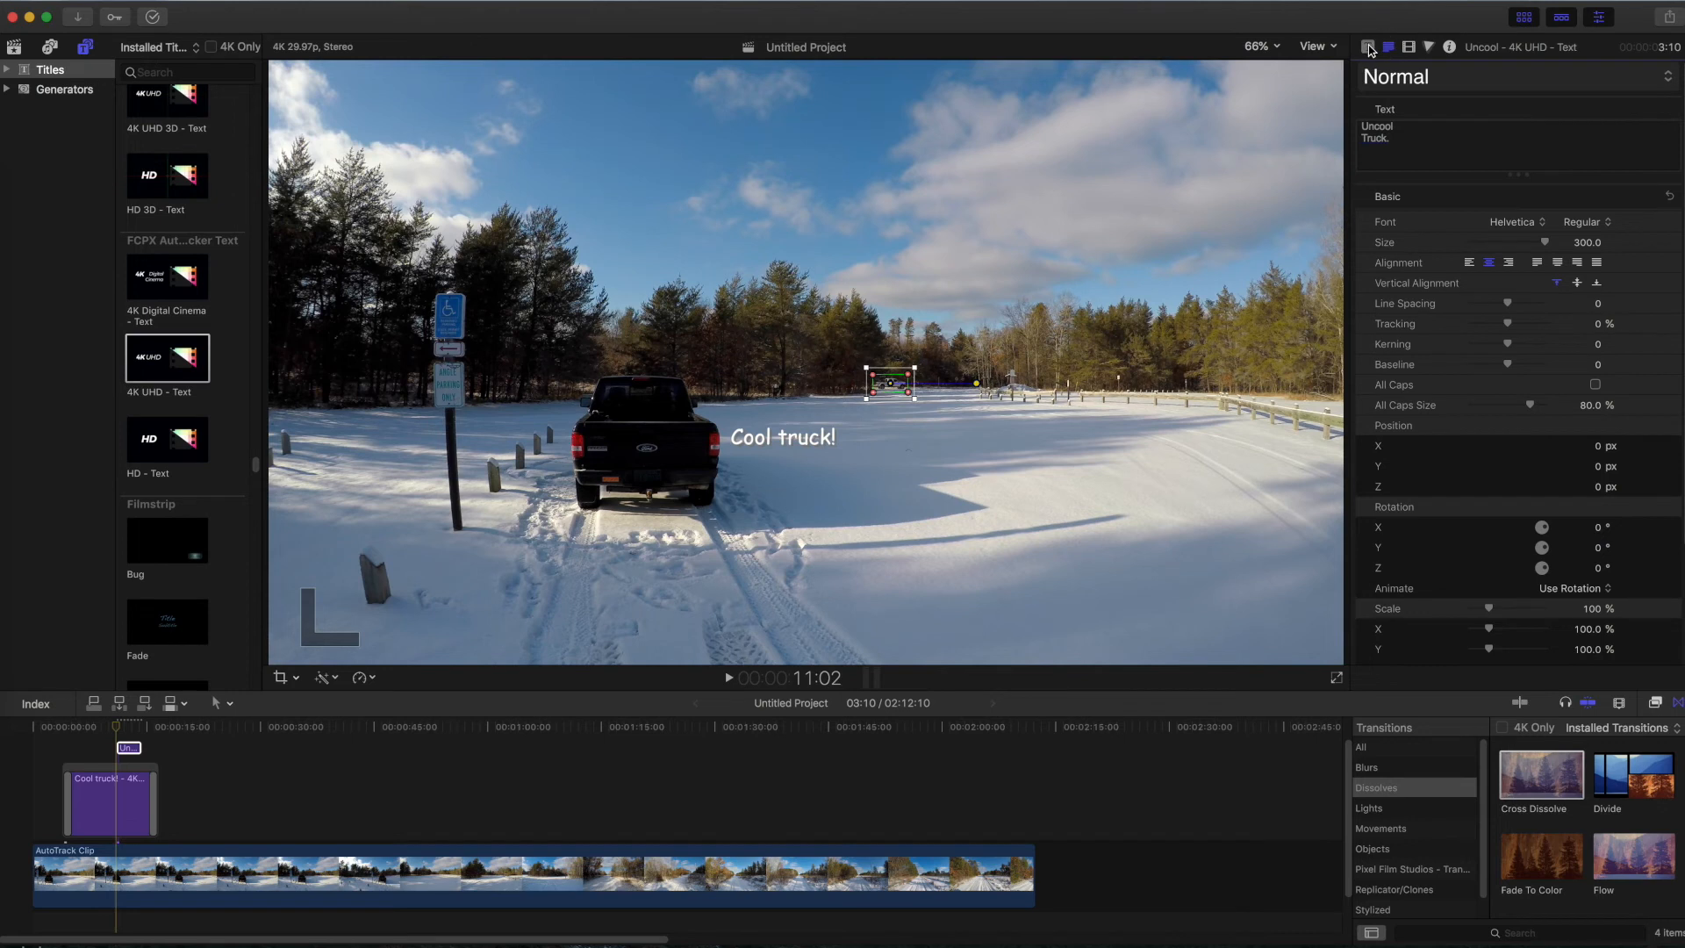
# Set the second title's overall scale to 17.87 and its anchor point Y to -25 px to raise the text above the vehicle
pyautogui.click(1368, 47)
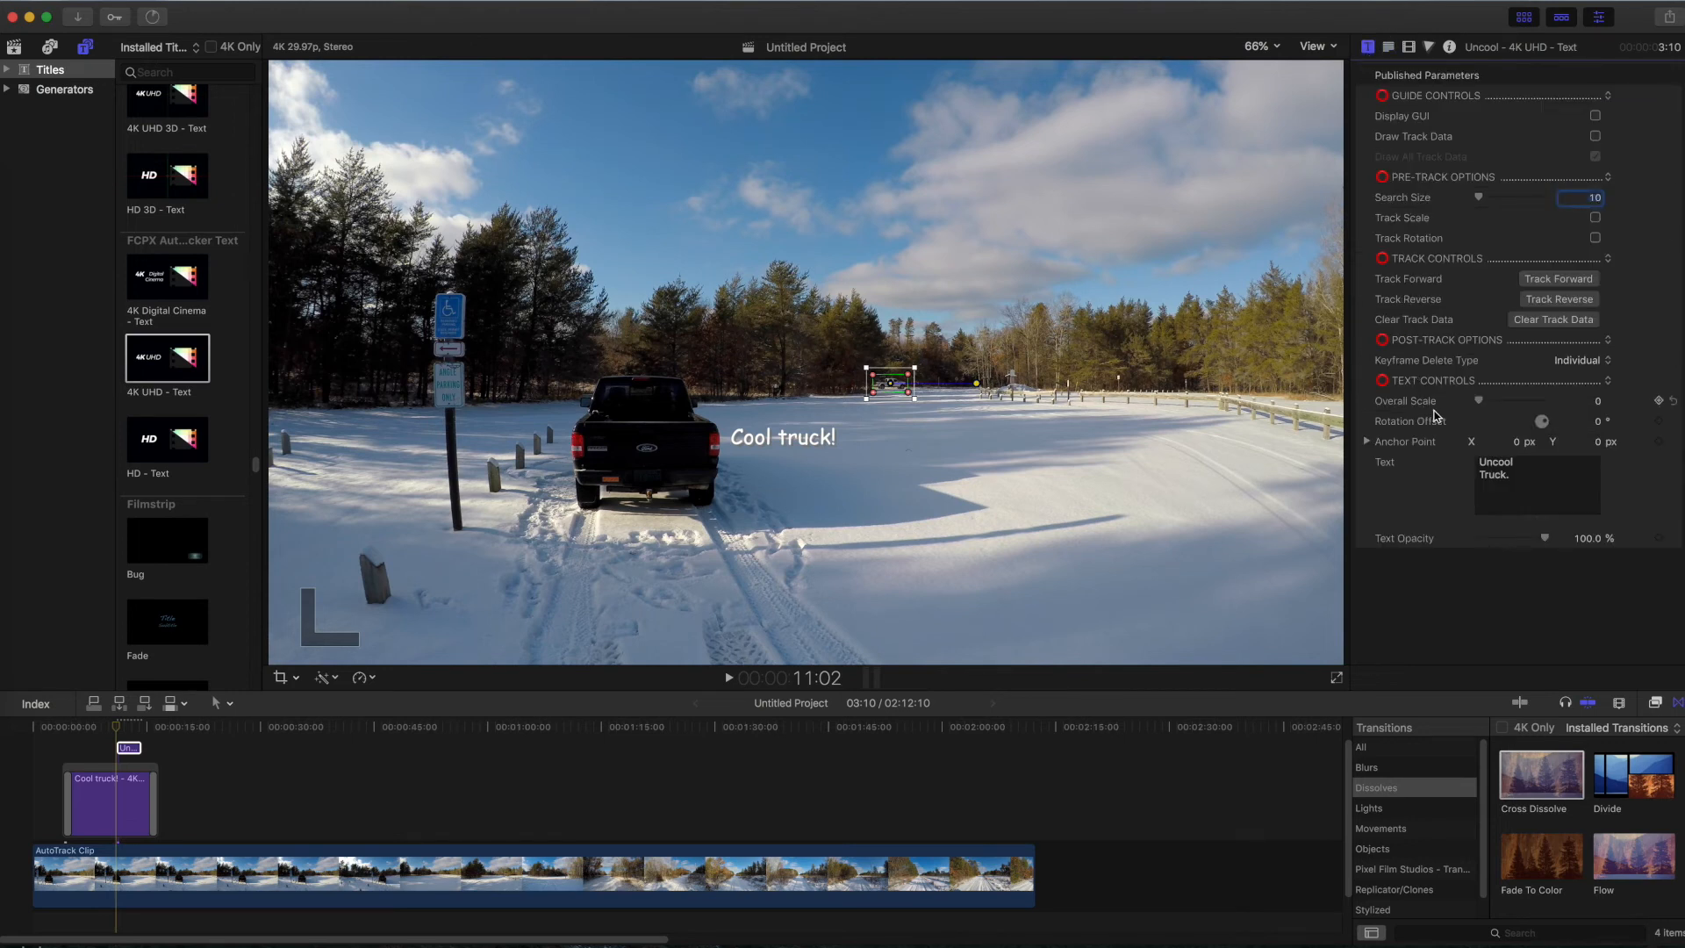
pyautogui.moveTo(1476, 400); pyautogui.dragTo(1490, 401)
pyautogui.click(1368, 442)
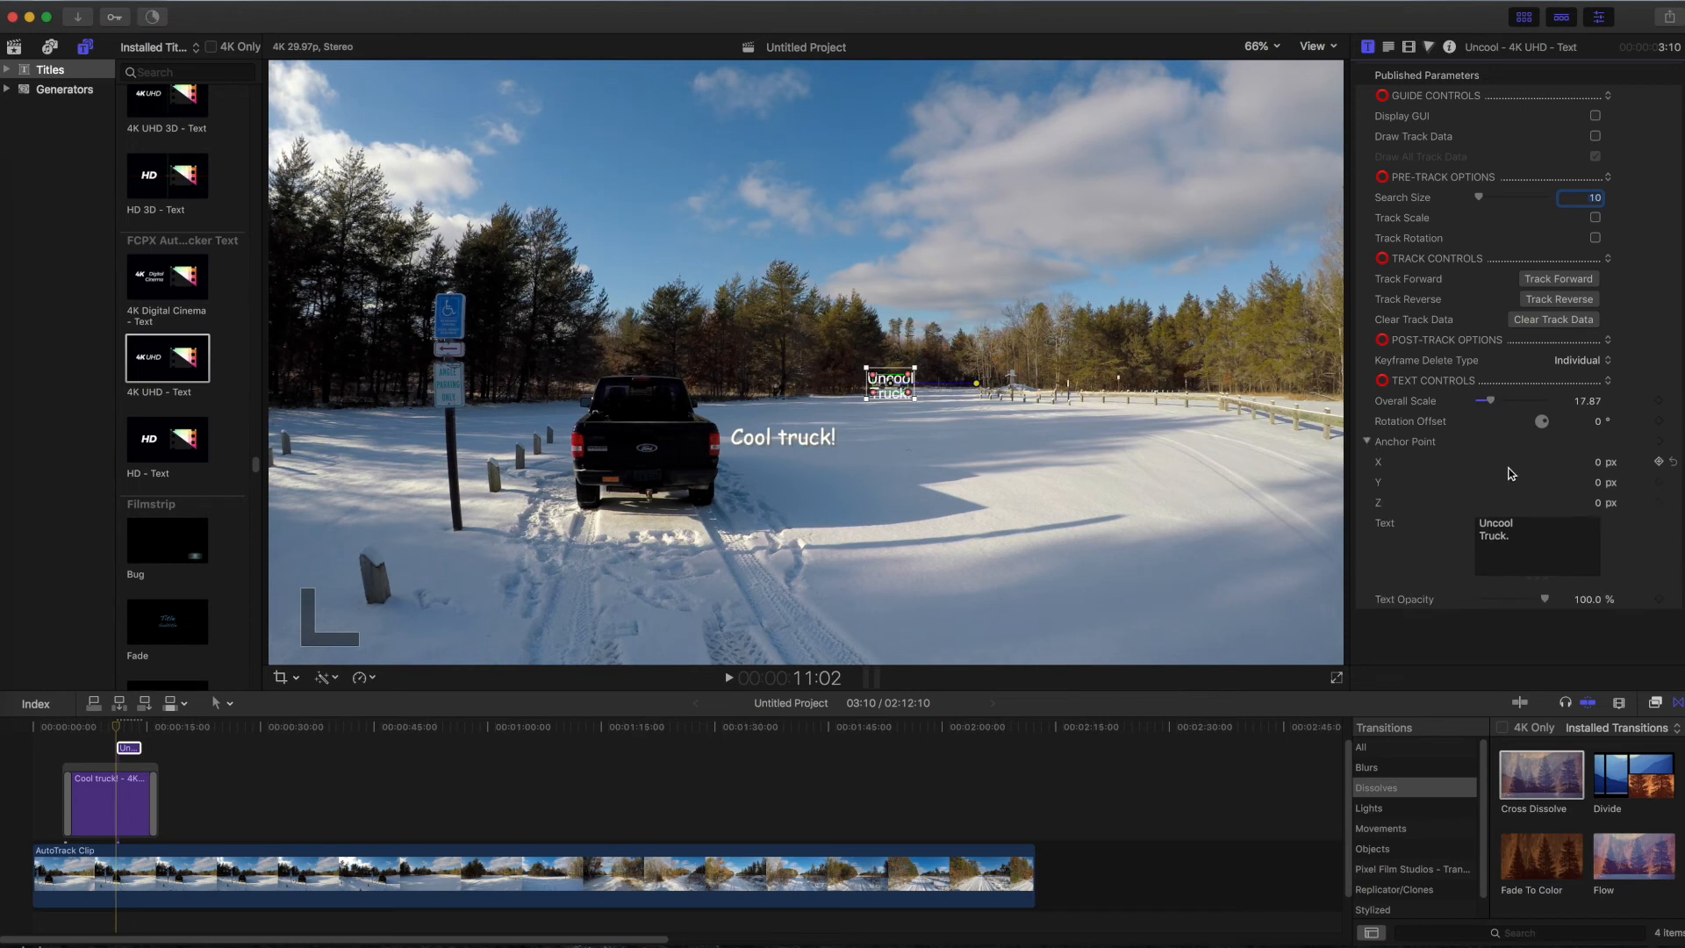
pyautogui.moveTo(1594, 483); pyautogui.dragTo(1594, 495)
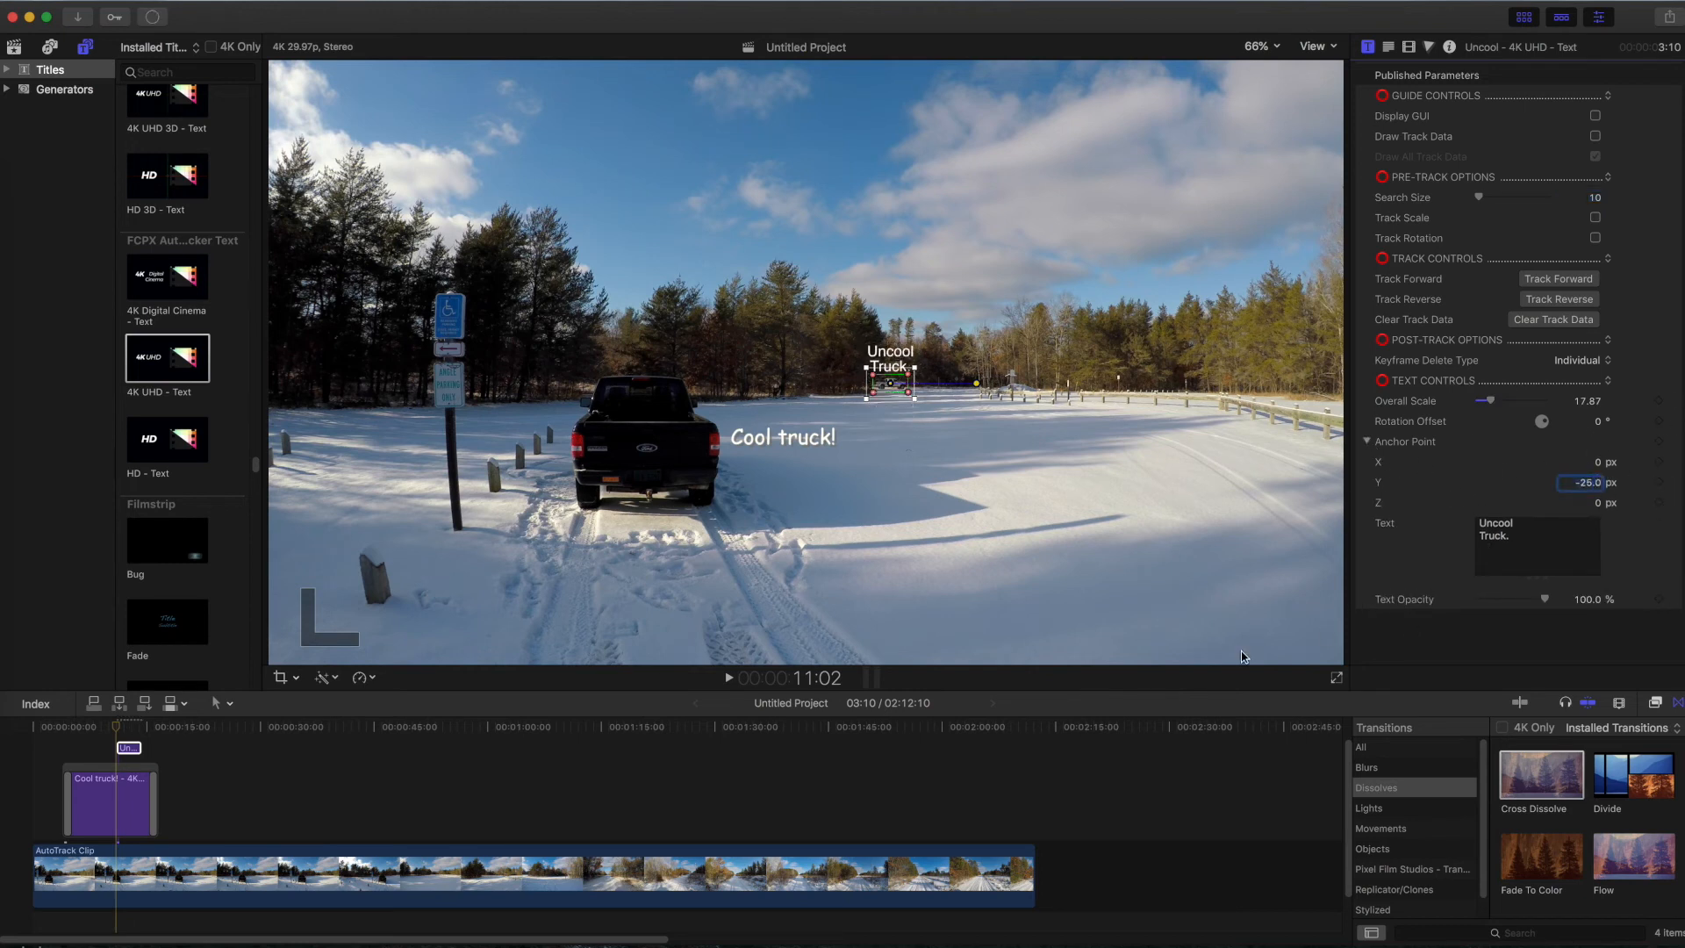
# Play the timeline from 2:03 to about 17:18 to review both tracked titles
pyautogui.moveTo(121, 736); pyautogui.dragTo(50, 734)
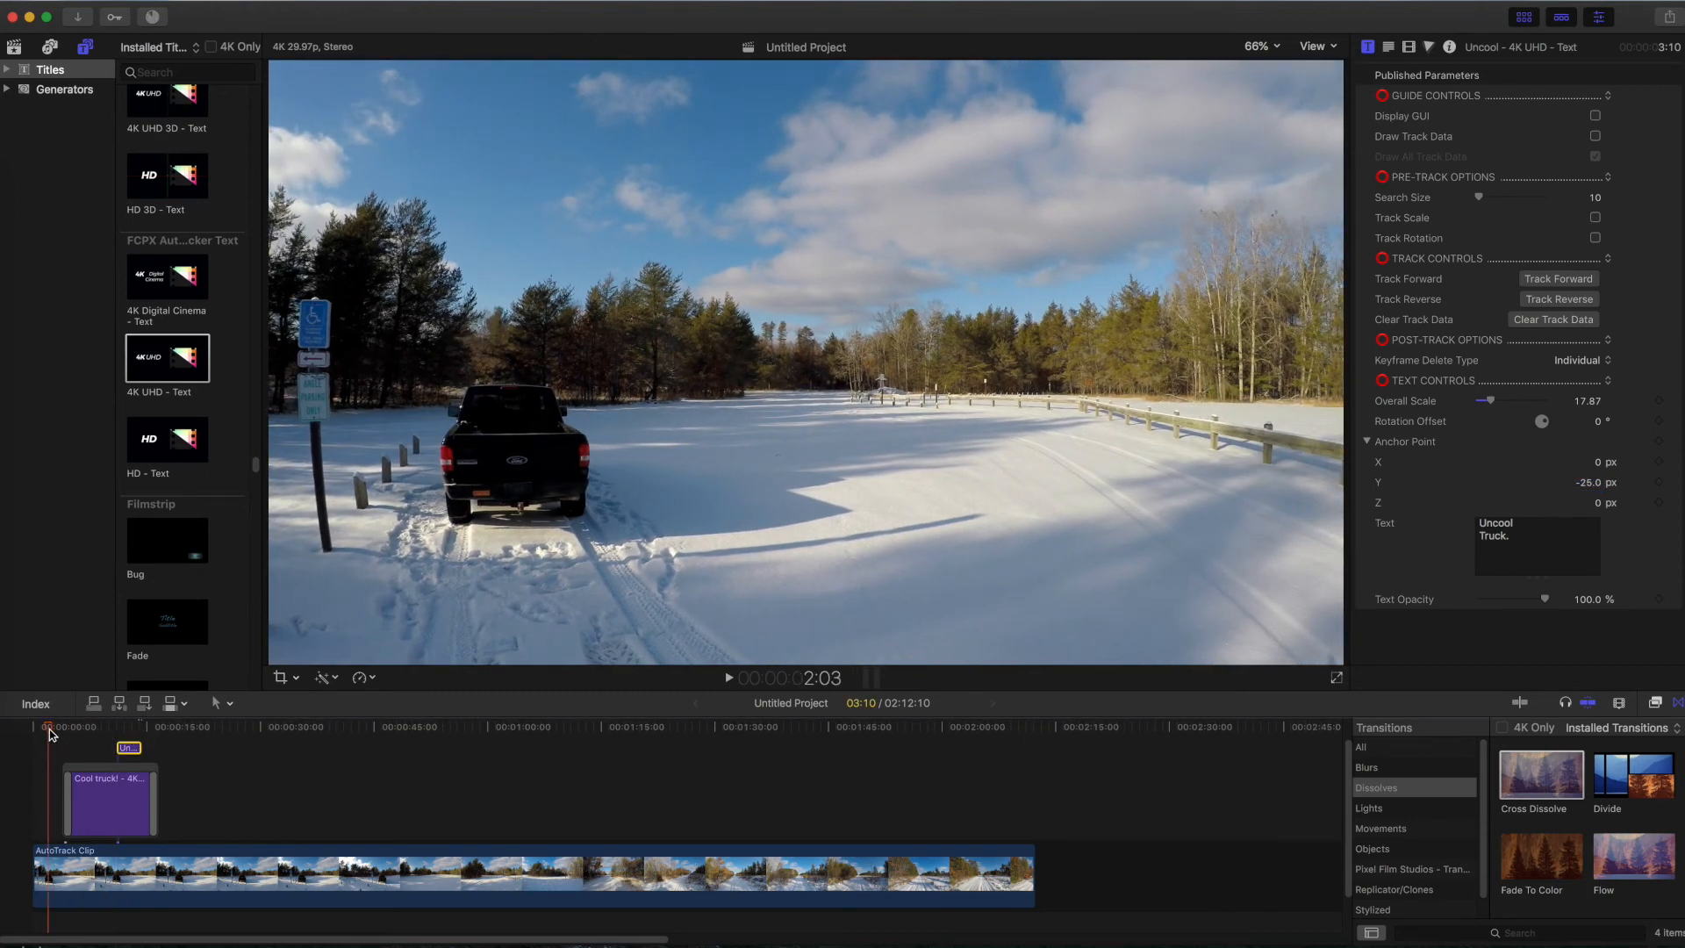
pyautogui.press('space')
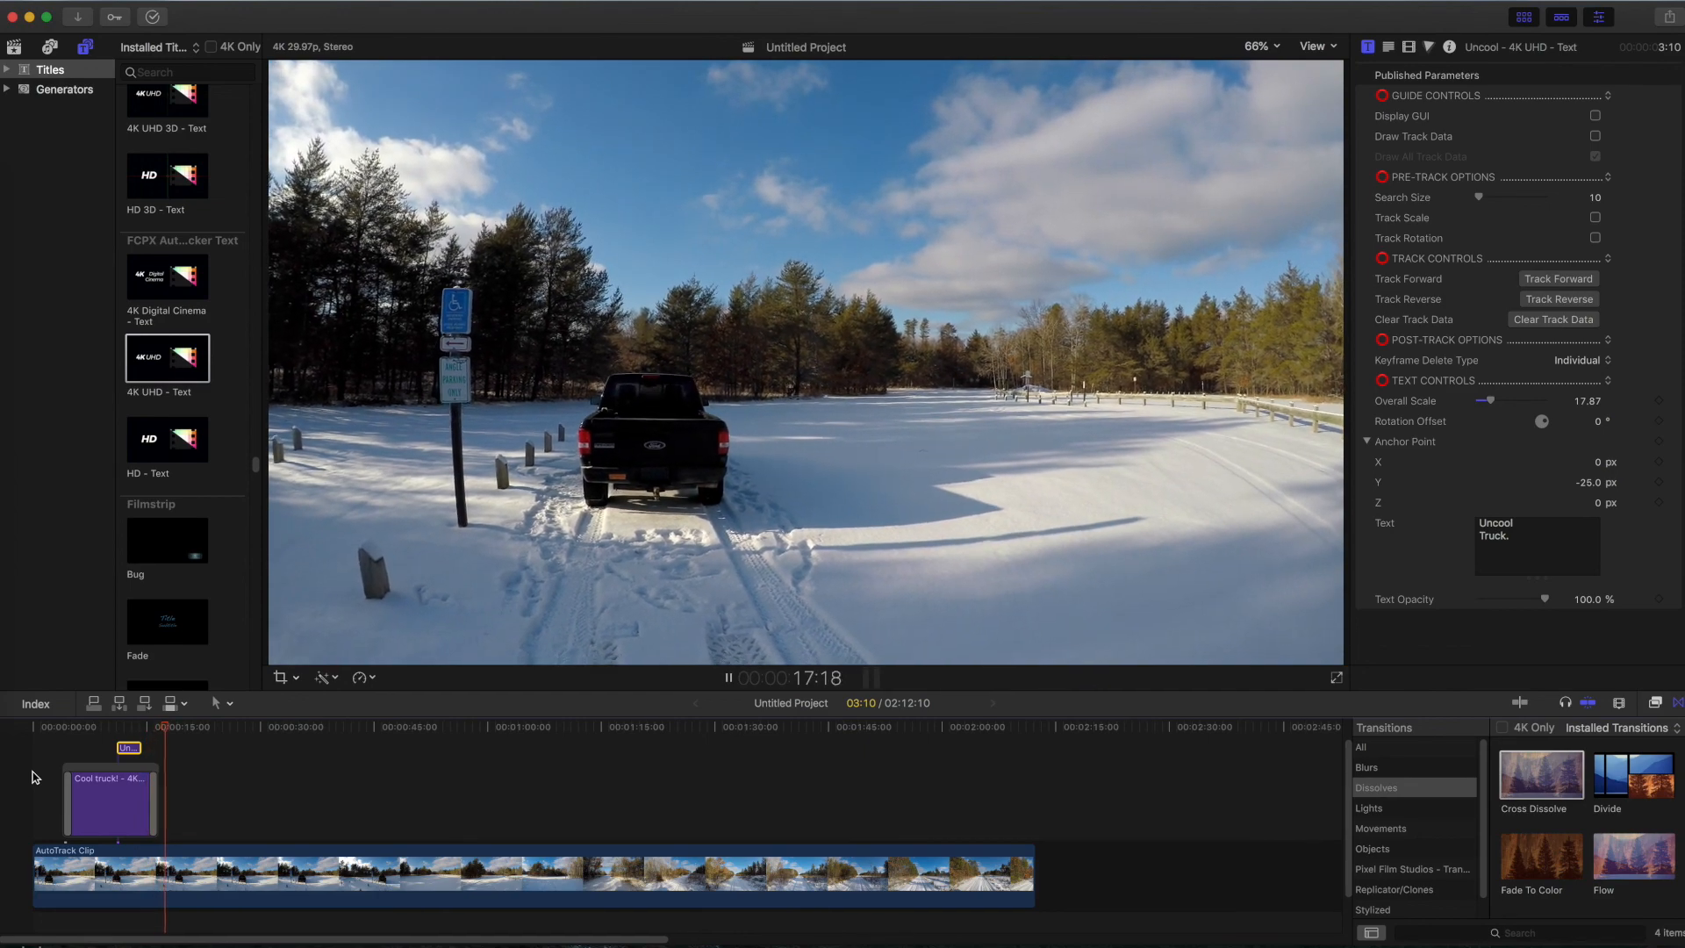
pyautogui.press('space')
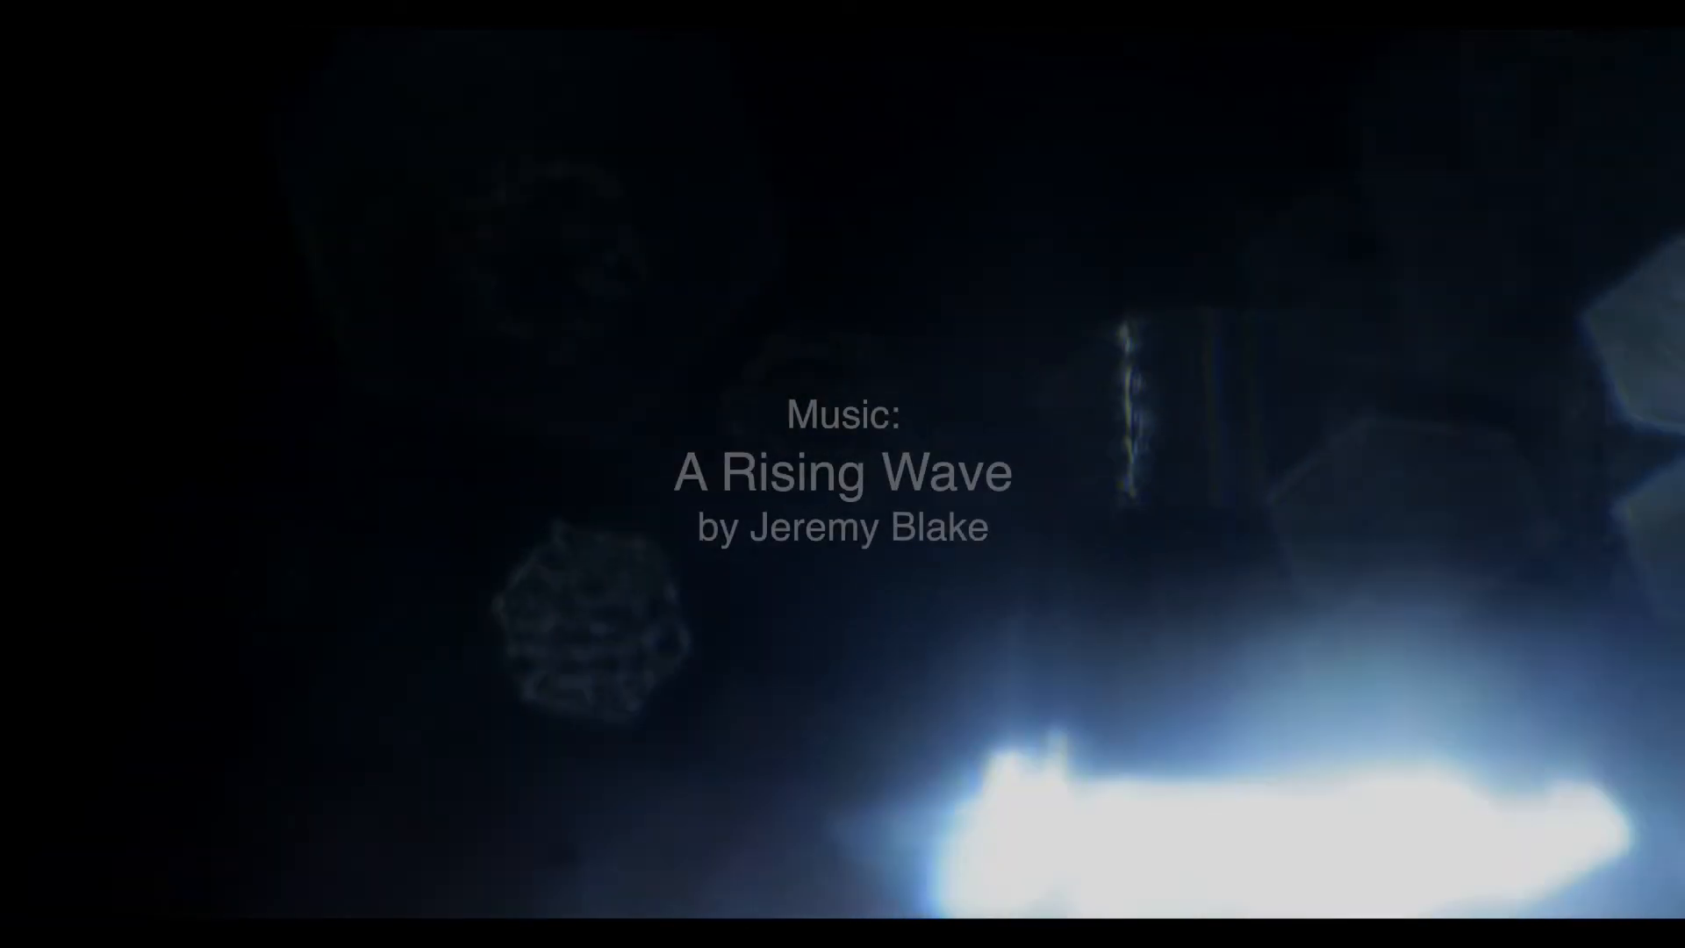